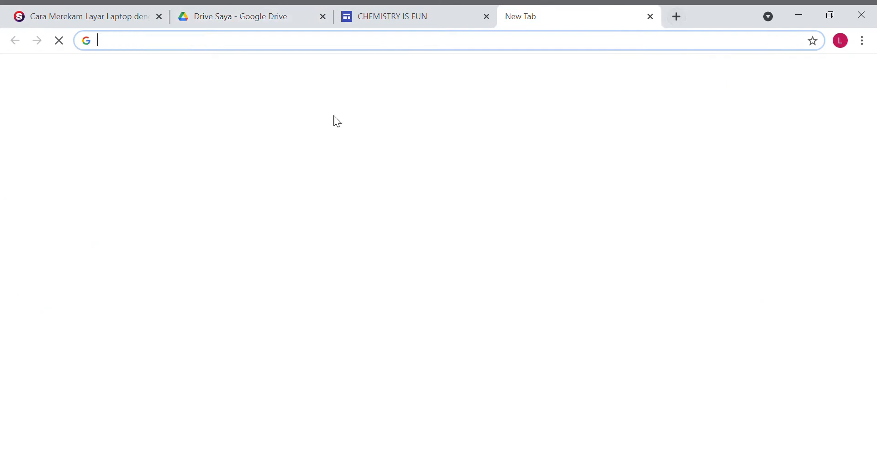
Go to sites.google.com and create a new blank site
{"action": "type", "text": "sites.google.com"}
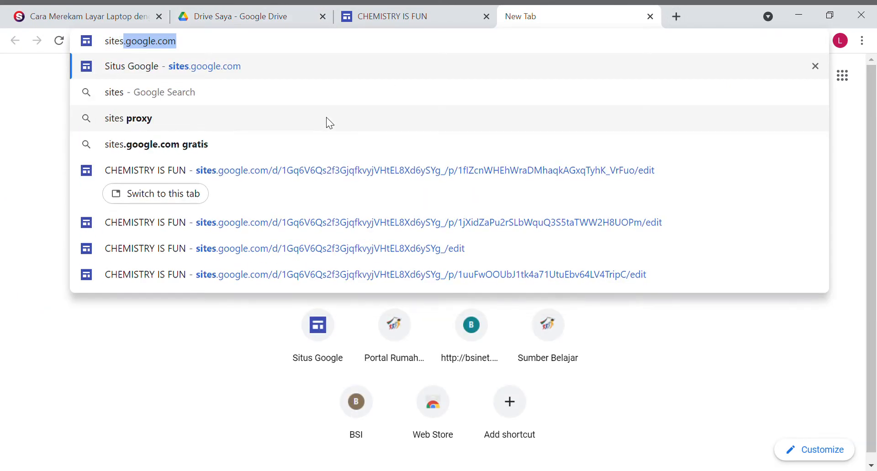
{"action": "key", "text": "Return"}
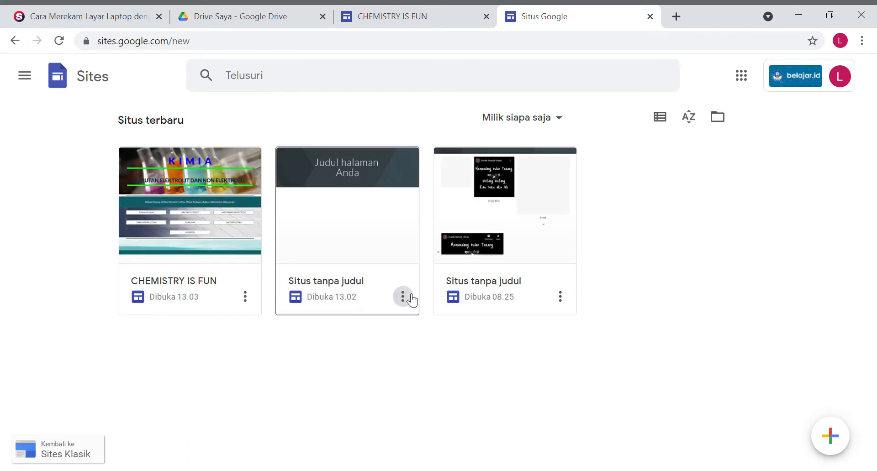
{"action": "left_click", "coordinate": [830, 438]}
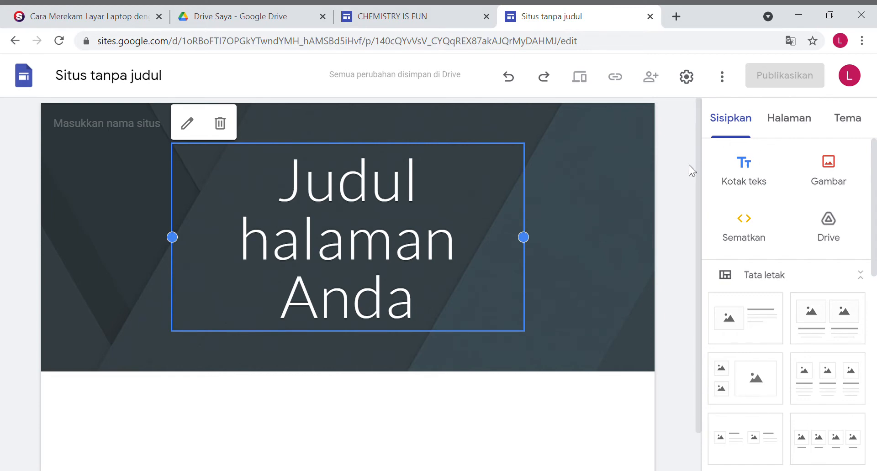
Add a new page named LARUTAN ELEKTROLIT to the site
{"action": "left_click", "coordinate": [789, 123]}
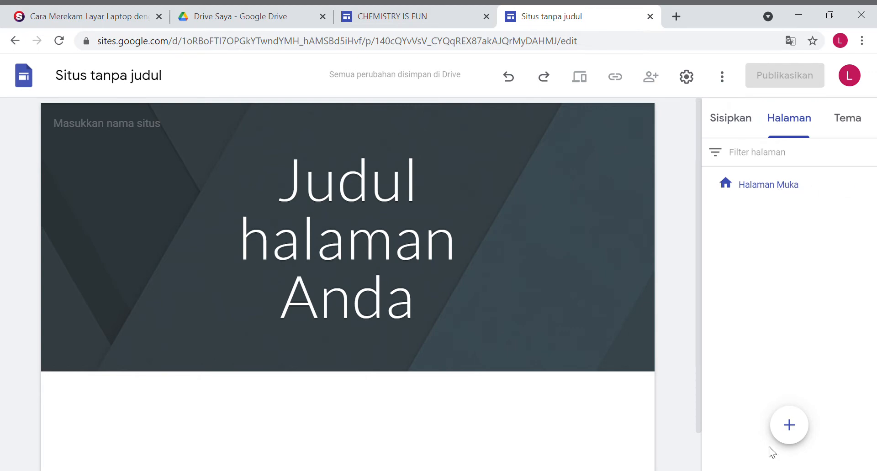
{"action": "left_click", "coordinate": [799, 432]}
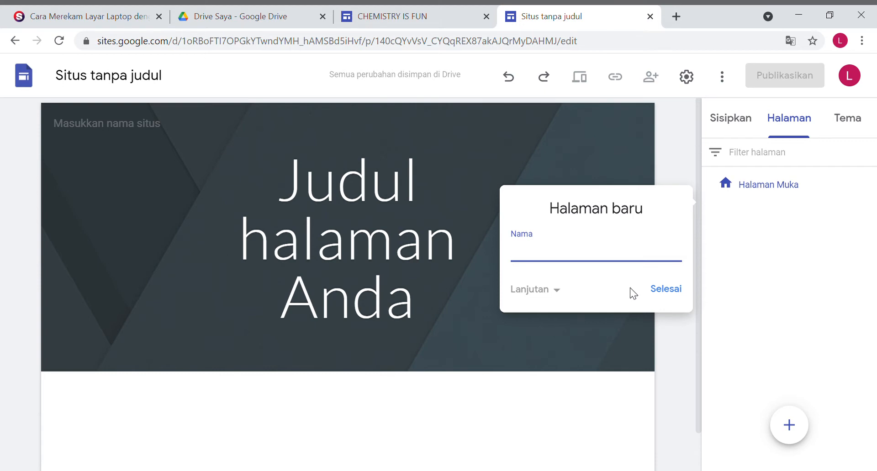
{"action": "type", "text": "a"}
{"action": "type", "text": "ARUTAN ELEKTRO"}
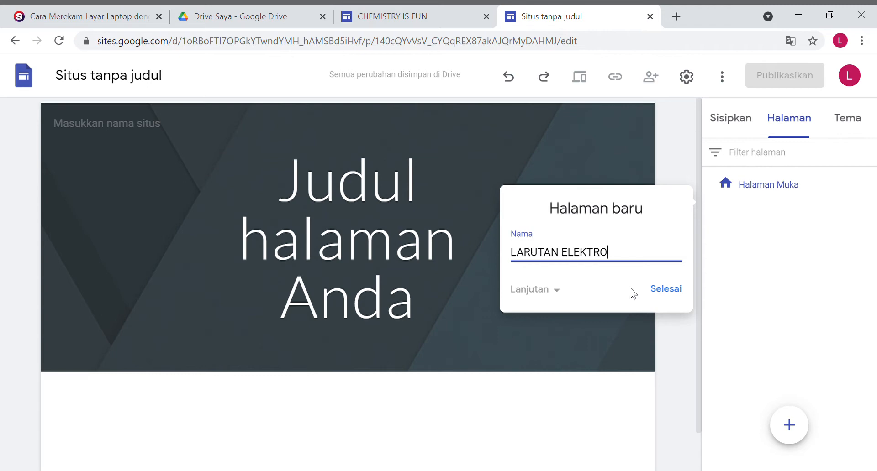
{"action": "type", "text": "LIT"}
{"action": "left_click", "coordinate": [667, 291]}
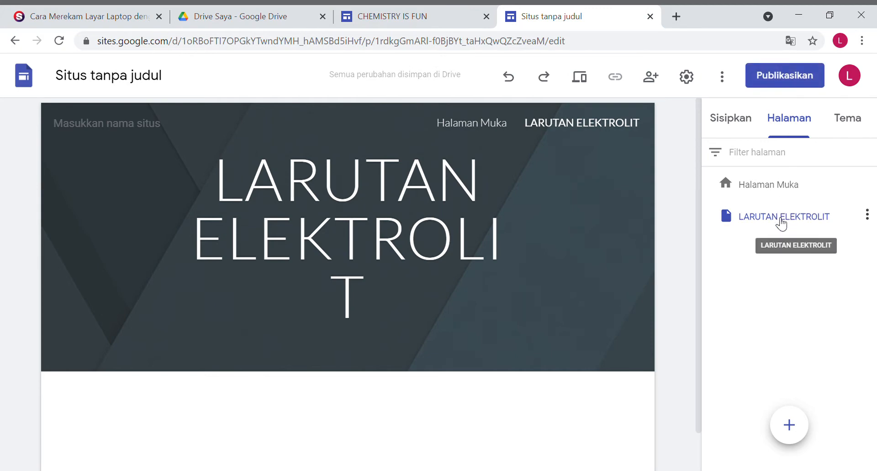
Rename the home page Halaman Muka as BERANDA
{"action": "left_click", "coordinate": [789, 192]}
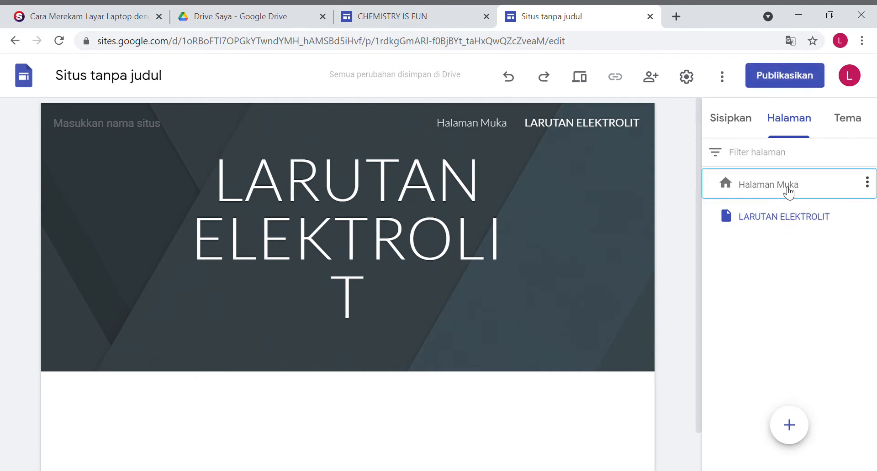
{"action": "double_click", "coordinate": [816, 187]}
{"action": "type", "text": "bERANDA"}
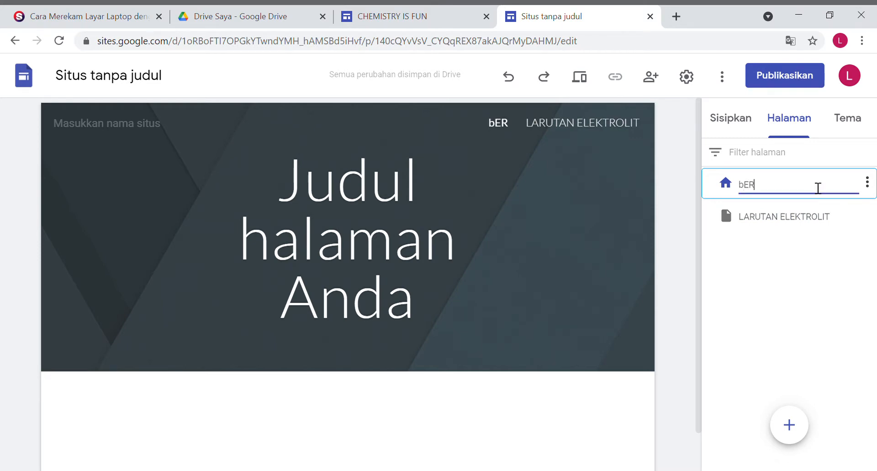
{"action": "key", "text": "BackSpace"}
{"action": "key", "text": "BackSpace"}
{"action": "key", "text": "BackSpace"}
{"action": "key", "text": "BackSpace"}
{"action": "key", "text": "BackSpace"}
{"action": "key", "text": "BackSpace"}
{"action": "key", "text": "BackSpace"}
{"action": "type", "text": "BERANDA"}
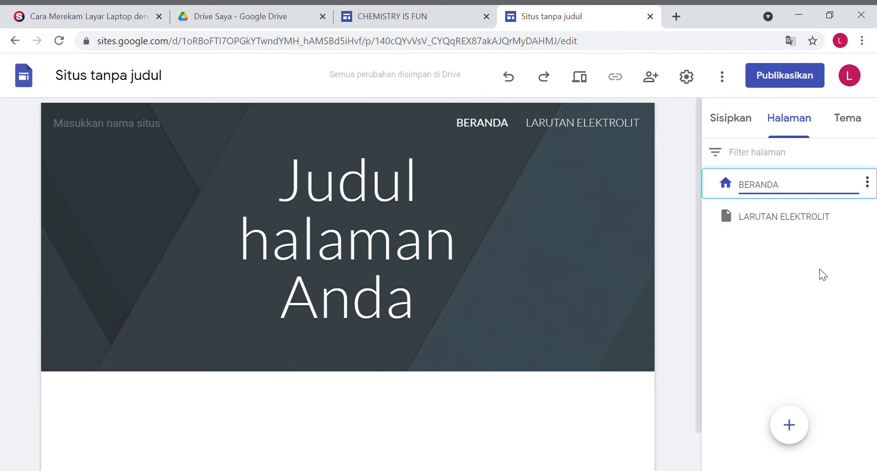
{"action": "key", "text": "Return"}
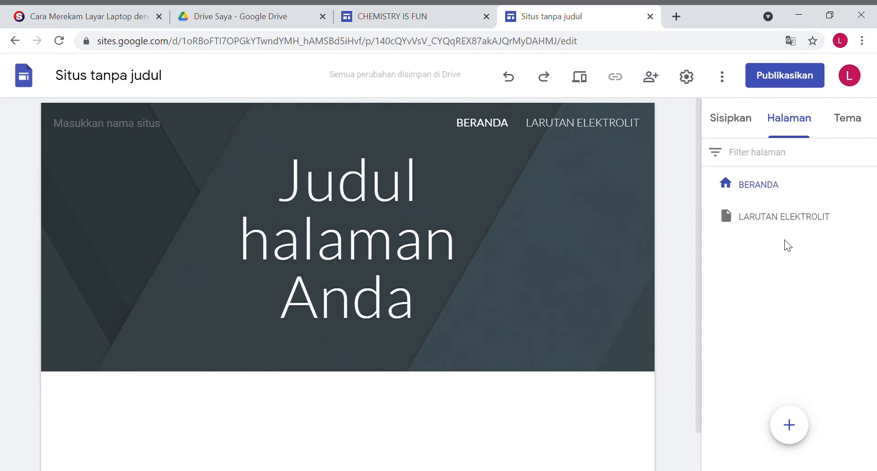
Add a subpage named LARUTAN ELEKTROLIT KUAT under the LARUTAN ELEKTROLIT page
{"action": "left_click", "coordinate": [790, 232]}
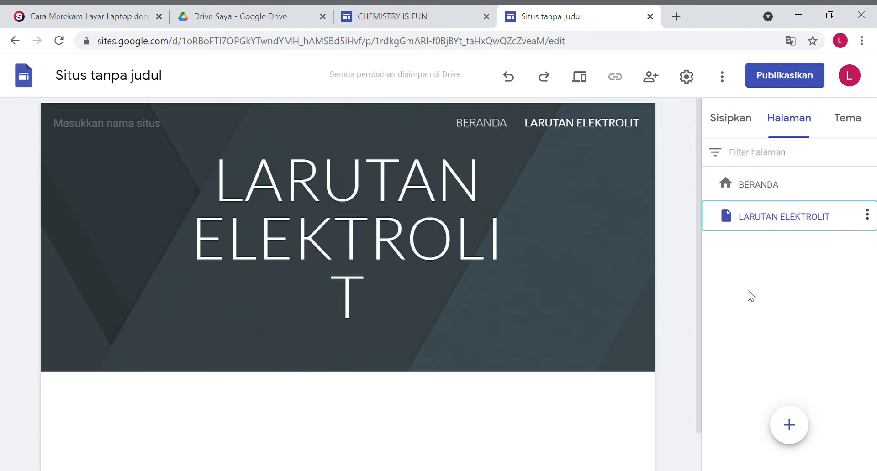
{"action": "left_click", "coordinate": [867, 215]}
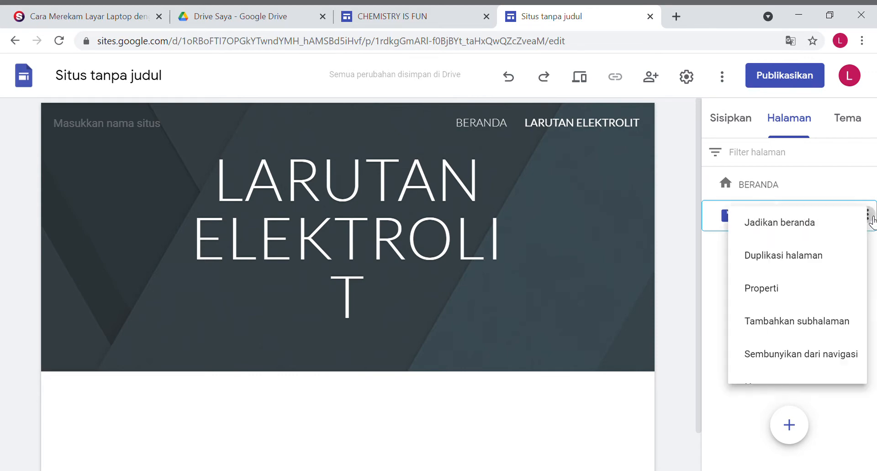
{"action": "left_click", "coordinate": [767, 321]}
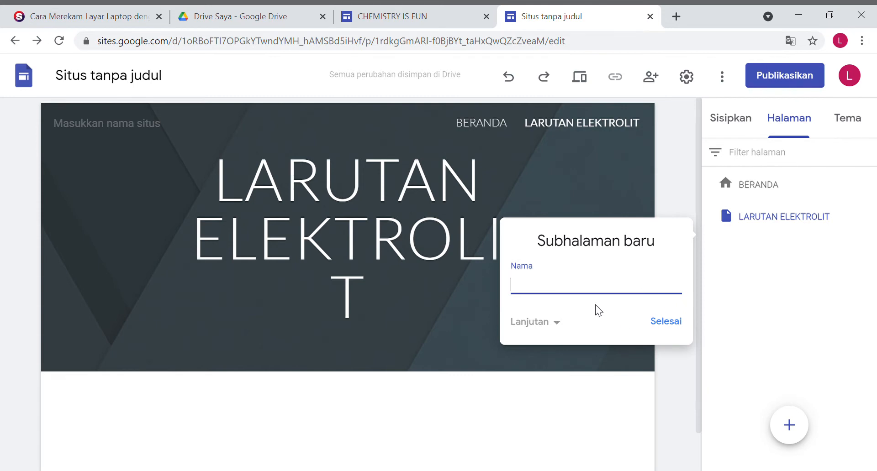
{"action": "type", "text": "LARUTAN ELEKTROLIT"}
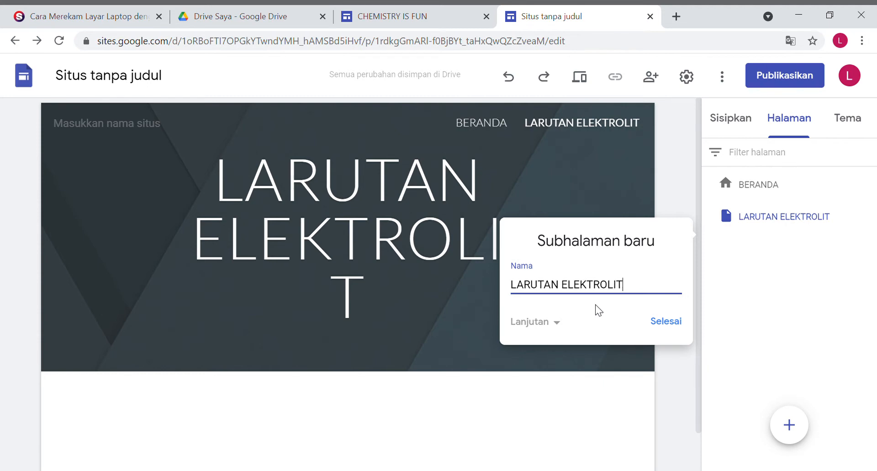
{"action": "type", "text": " KUTA"}
{"action": "key", "text": "BackSpace"}
{"action": "key", "text": "BackSpace"}
{"action": "type", "text": "AT"}
{"action": "left_click", "coordinate": [687, 320]}
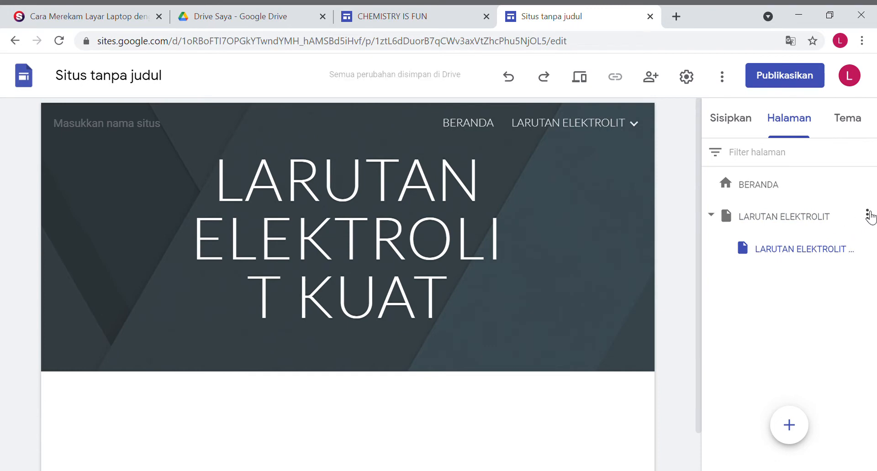
Add a second subpage under the LARUTAN ELEKTROLIT page, named LARUTAN ELEKTROLIT LEMAH
{"action": "left_click", "coordinate": [868, 215]}
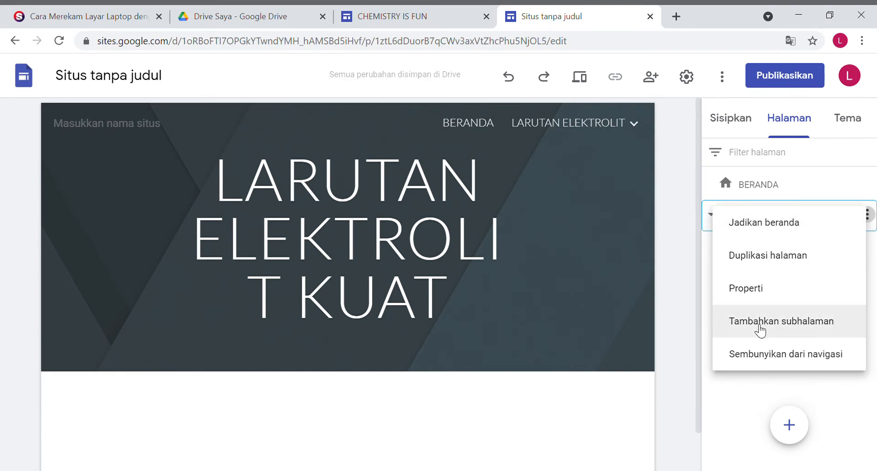
{"action": "left_click", "coordinate": [736, 322]}
{"action": "type", "text": "LA"}
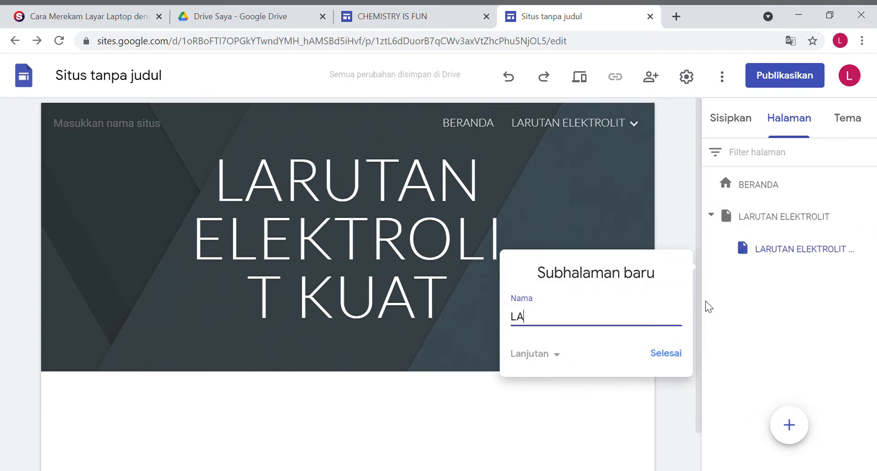
{"action": "type", "text": "RUTAN ELEKTROLIT L"}
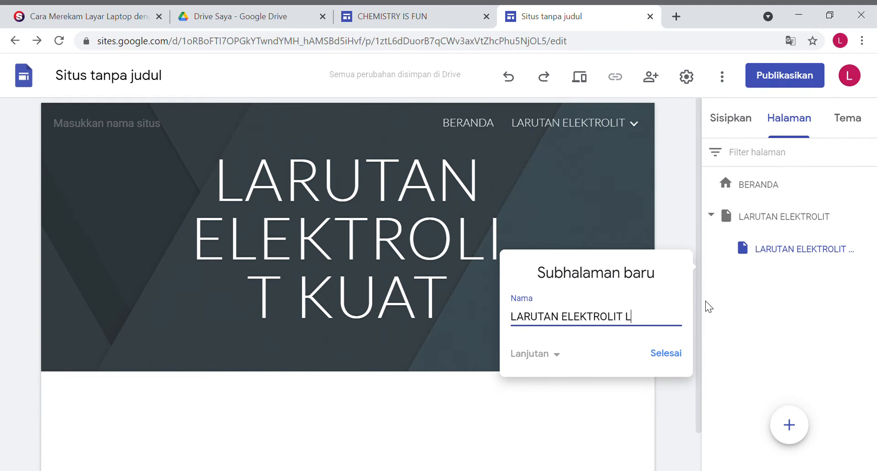
{"action": "type", "text": "EMAH"}
{"action": "left_click", "coordinate": [679, 355]}
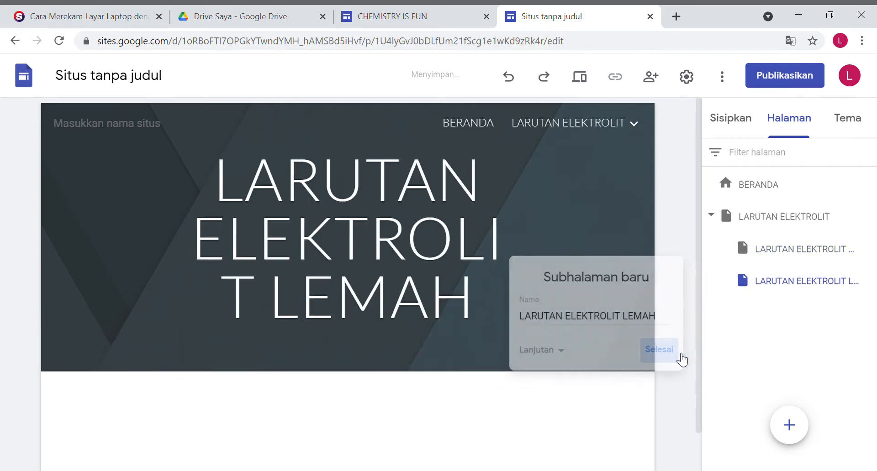
Replace the placeholder title in the BERANDA page's header with KIMIA
{"action": "left_click", "coordinate": [779, 187]}
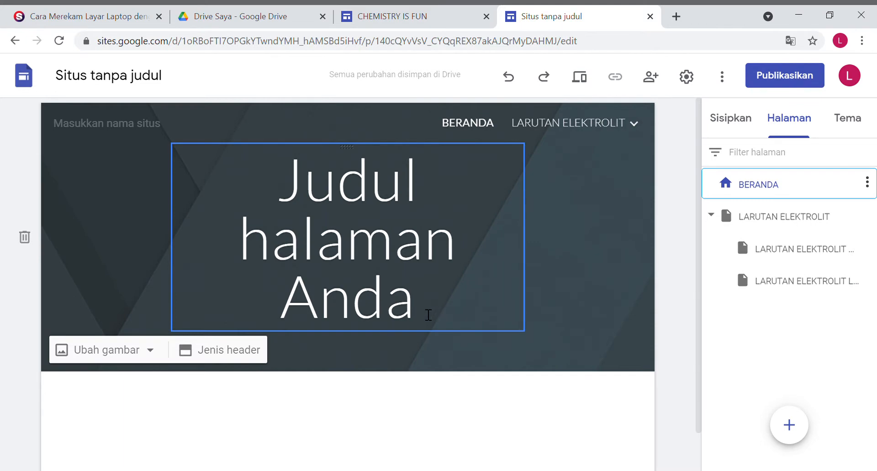
{"action": "left_click_drag", "start_coordinate": [426, 311], "coordinate": [288, 186]}
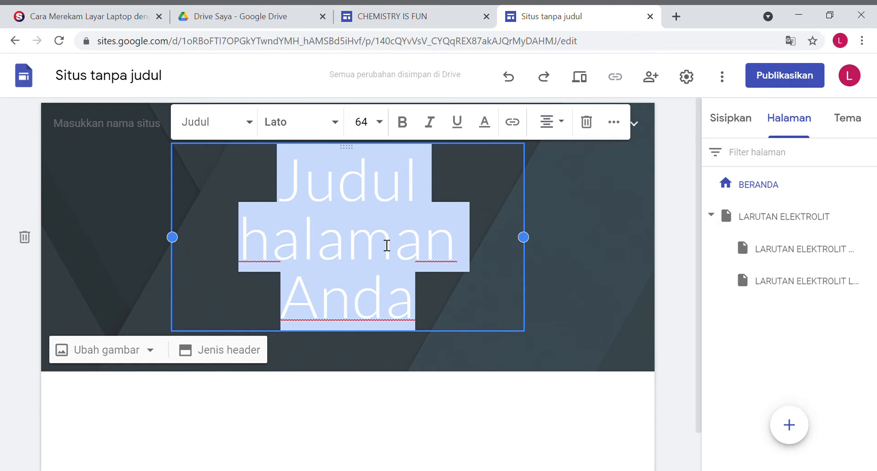
{"action": "type", "text": "KMIA"}
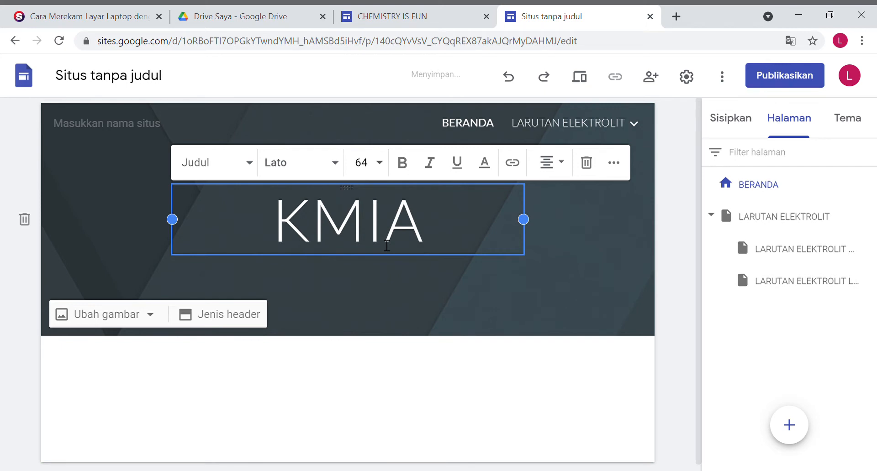
{"action": "key", "text": "BackSpace"}
{"action": "key", "text": "BackSpace"}
{"action": "key", "text": "BackSpace"}
{"action": "type", "text": "IMIA"}
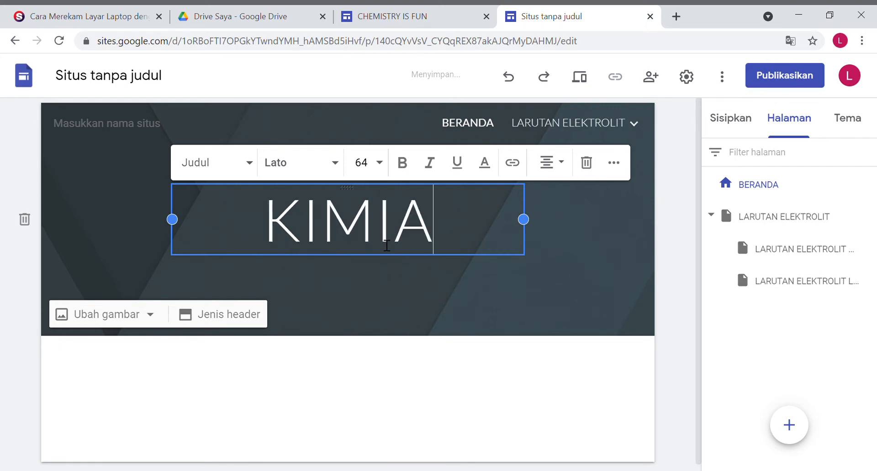
{"action": "left_click", "coordinate": [434, 280]}
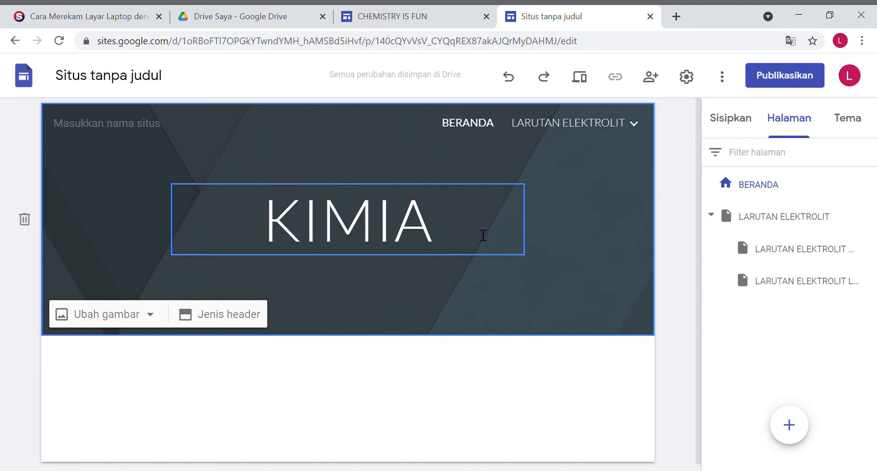
Insert a text box and move it into the header beneath the KIMIA title
{"action": "left_click", "coordinate": [741, 123]}
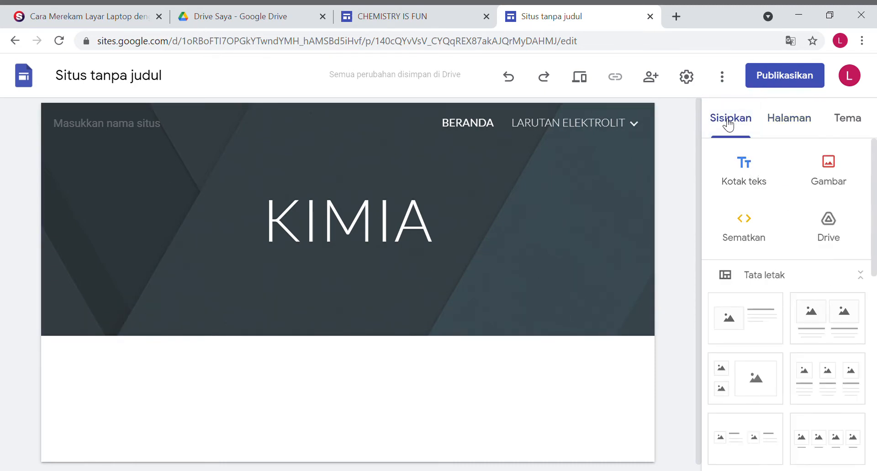
{"action": "left_click", "coordinate": [746, 177]}
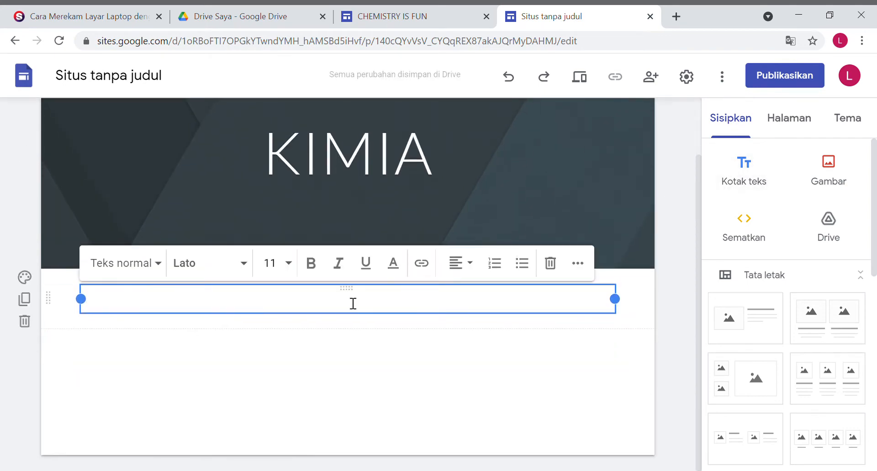
{"action": "left_click_drag", "start_coordinate": [366, 288], "coordinate": [341, 243]}
Enter the text "LARUTAN ELEKTROLIT DAN LARUTAN" in the text box beneath the KIMIA title
{"action": "left_click", "coordinate": [295, 260]}
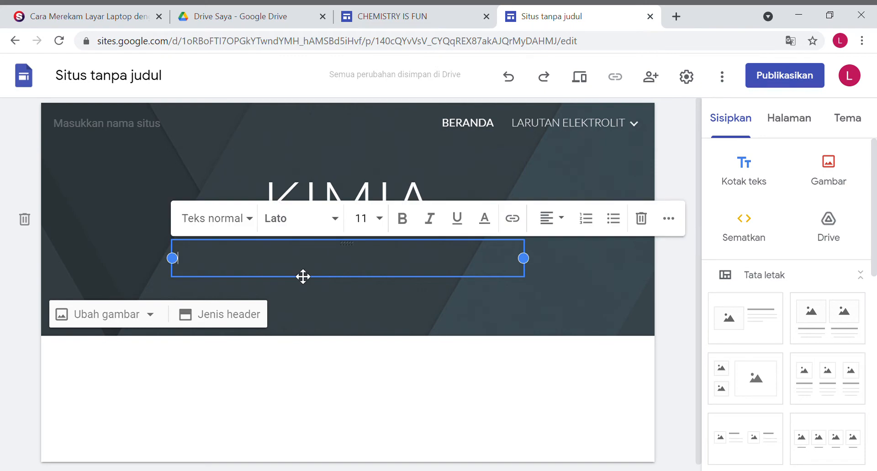
{"action": "type", "text": "LARU"}
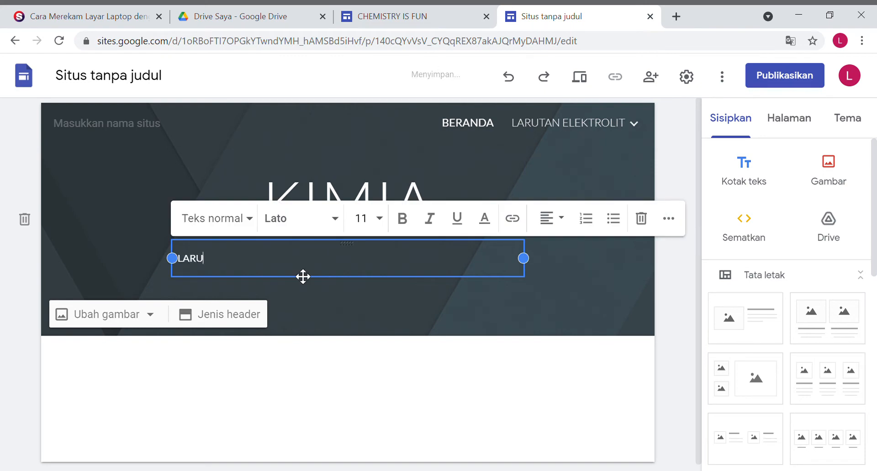
{"action": "type", "text": "TAN ELEKTROLIT DAN "}
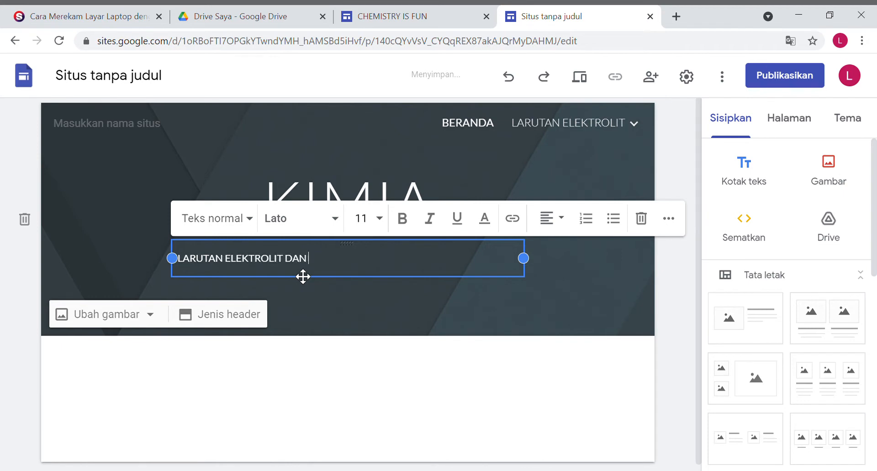
{"action": "type", "text": "Larut"}
{"action": "key", "text": "BackSpace"}
{"action": "key", "text": "BackSpace"}
{"action": "key", "text": "BackSpace"}
{"action": "key", "text": "BackSpace"}
{"action": "key", "text": "BackSpace"}
{"action": "type", "text": "ARUTAN"}
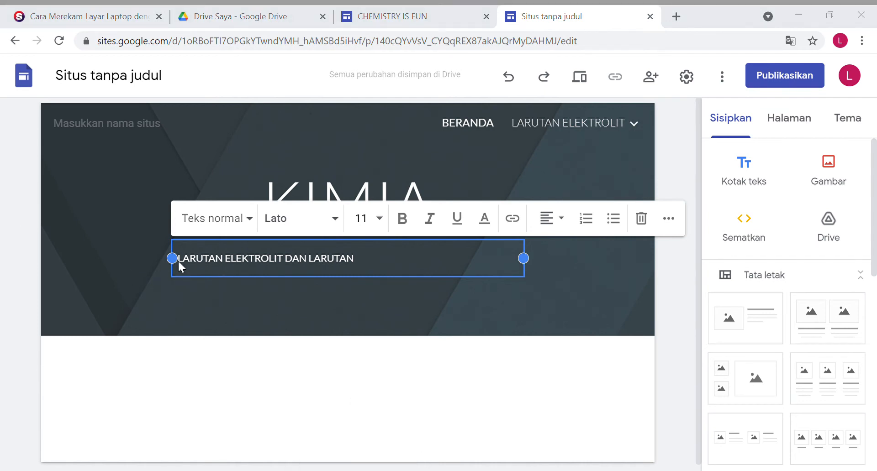
{"action": "left_click", "coordinate": [577, 362]}
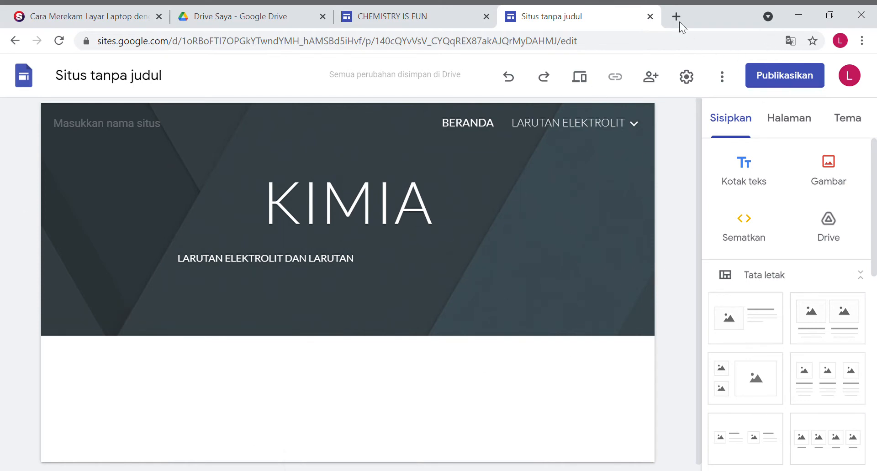
Extend the header subtitle by adding "NON ELEKTROLIT" at its end
{"action": "left_click", "coordinate": [366, 267]}
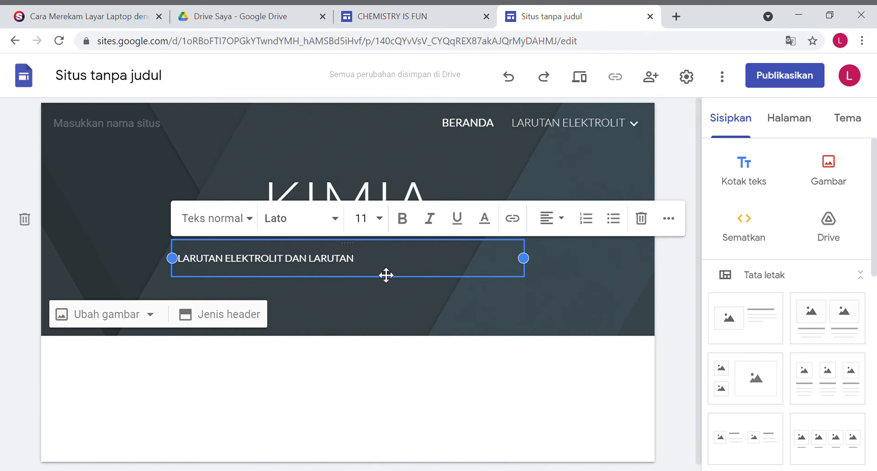
{"action": "type", "text": "NON"}
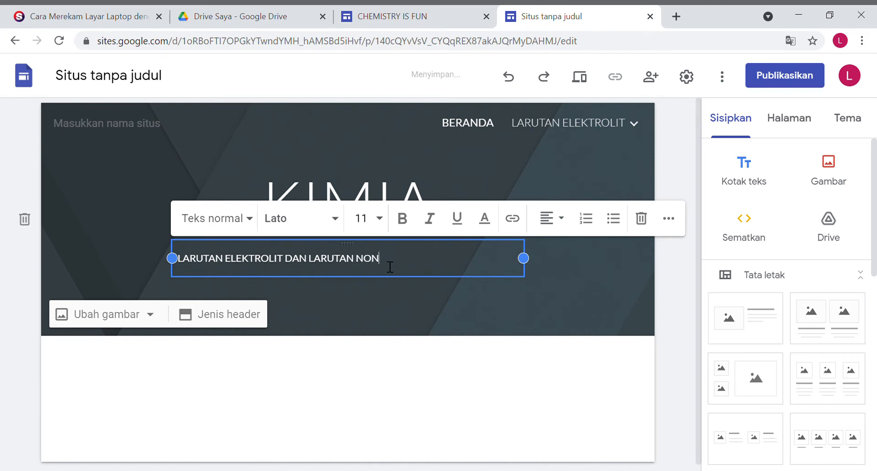
{"action": "type", "text": " ELEKTROLIT"}
{"action": "left_click", "coordinate": [395, 315]}
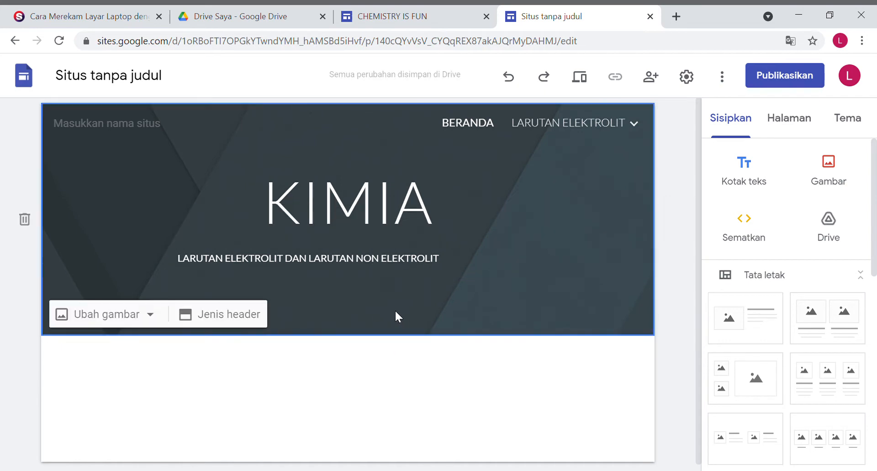
Try the purple colour variant of the Sederhana theme on the site
{"action": "left_click", "coordinate": [443, 173]}
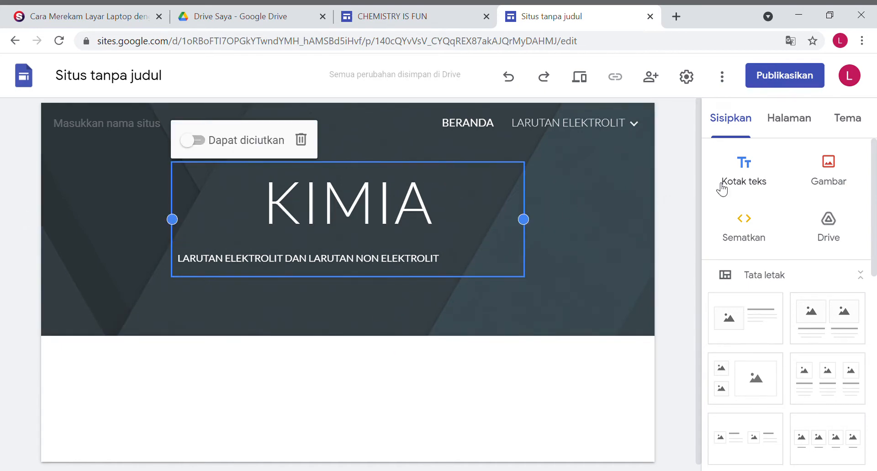
{"action": "left_click", "coordinate": [852, 120]}
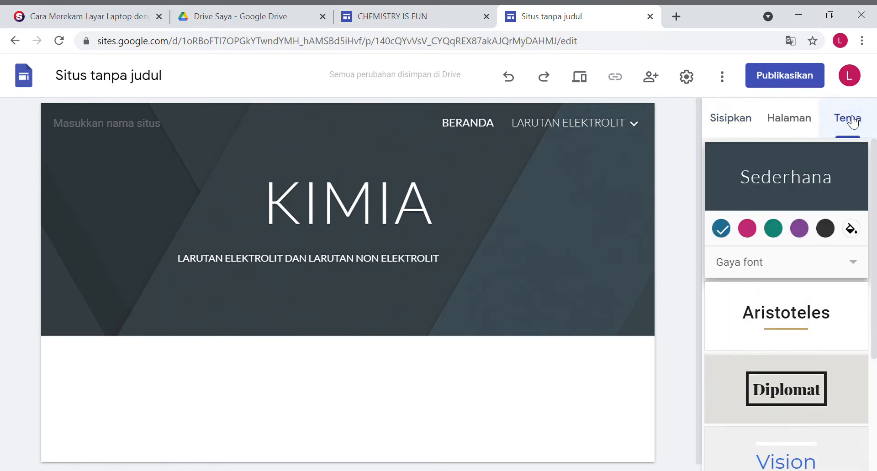
{"action": "scroll", "coordinate": [784, 357], "scroll_direction": "down", "scroll_amount": 3}
{"action": "scroll", "coordinate": [785, 344], "scroll_direction": "up", "scroll_amount": 3}
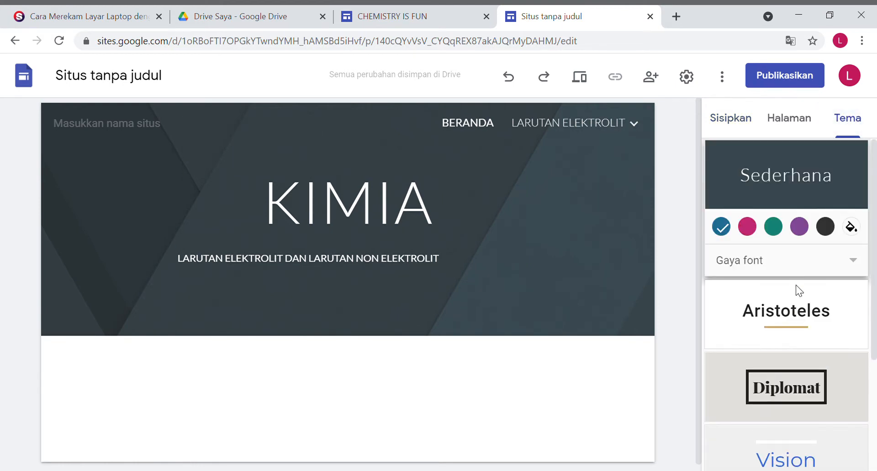
{"action": "left_click", "coordinate": [778, 228]}
{"action": "left_click", "coordinate": [800, 228]}
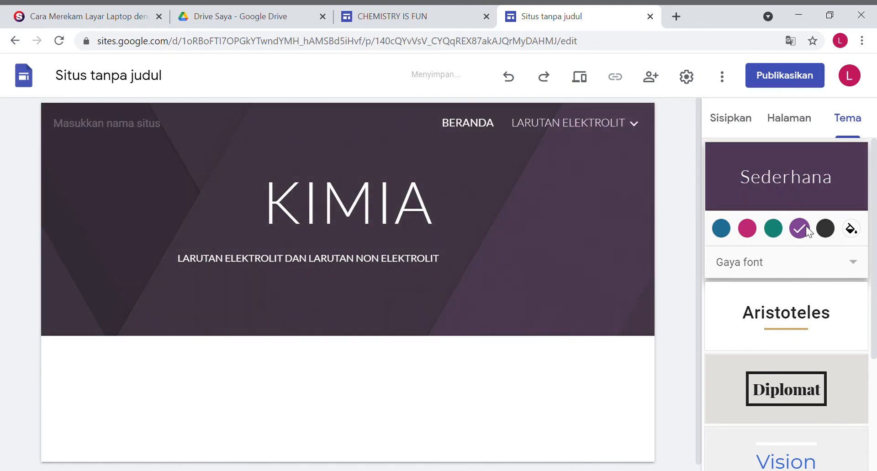
Try the Impresi theme and settle on the Vision theme for the site
{"action": "scroll", "coordinate": [786, 336], "scroll_direction": "down", "scroll_amount": 3}
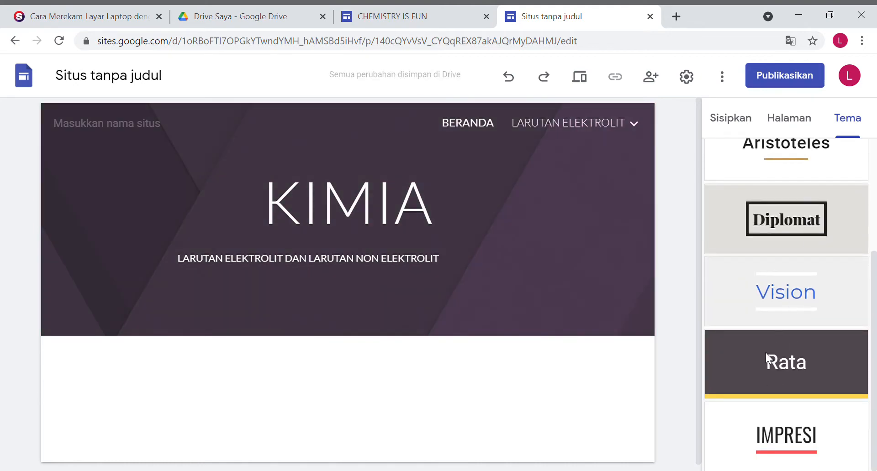
{"action": "left_click", "coordinate": [782, 415]}
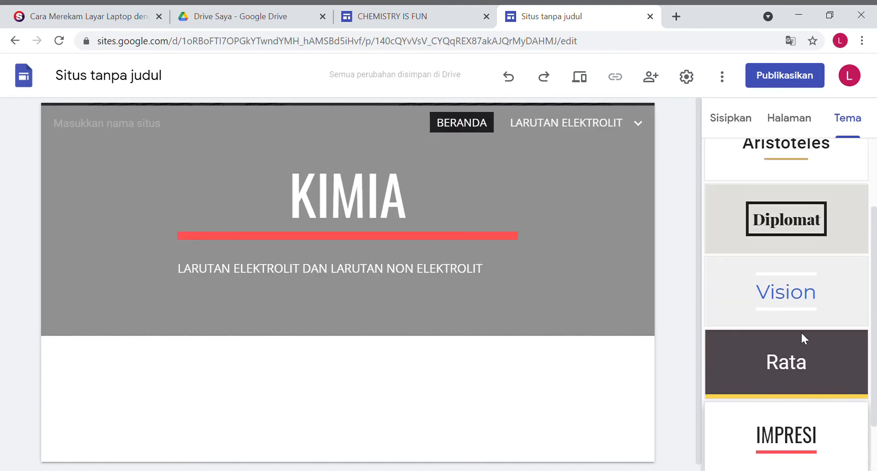
{"action": "left_click", "coordinate": [799, 283]}
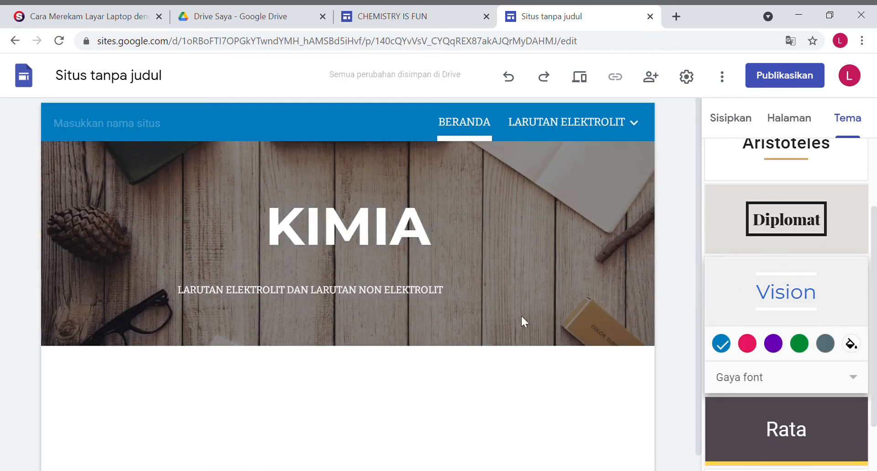
Centre-align the header subtitle beneath the KIMIA title
{"action": "left_click", "coordinate": [376, 295]}
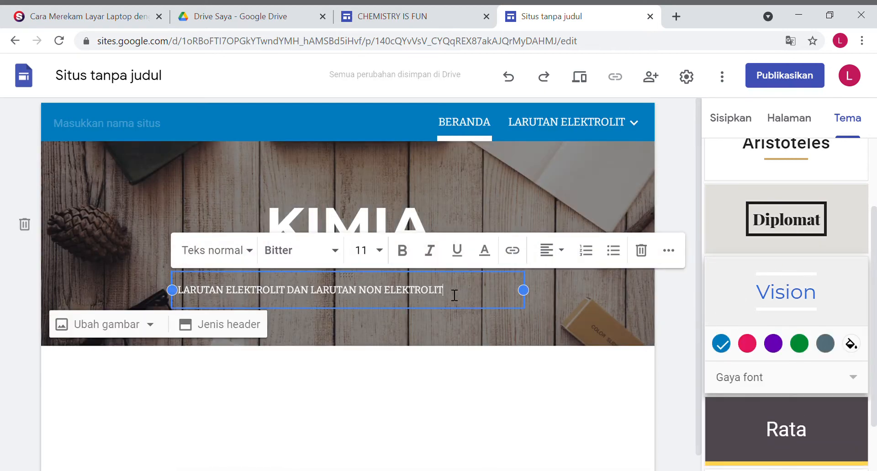
{"action": "left_click_drag", "start_coordinate": [454, 295], "coordinate": [157, 292]}
{"action": "left_click", "coordinate": [567, 251]}
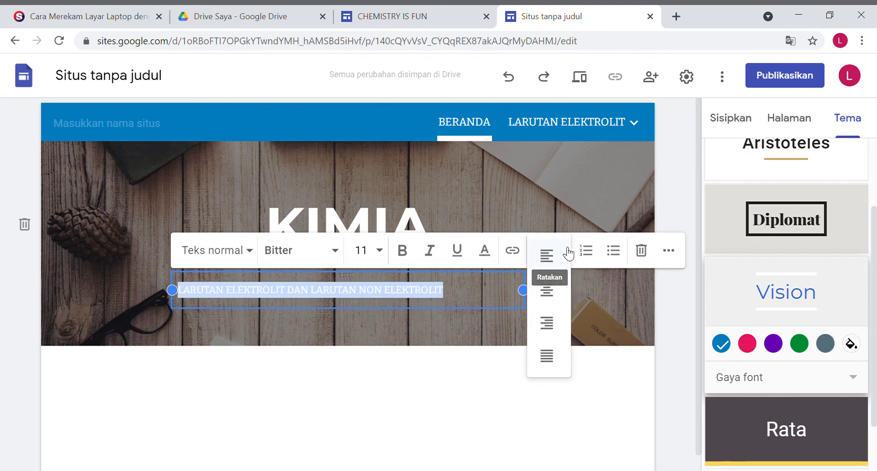
{"action": "left_click", "coordinate": [549, 355]}
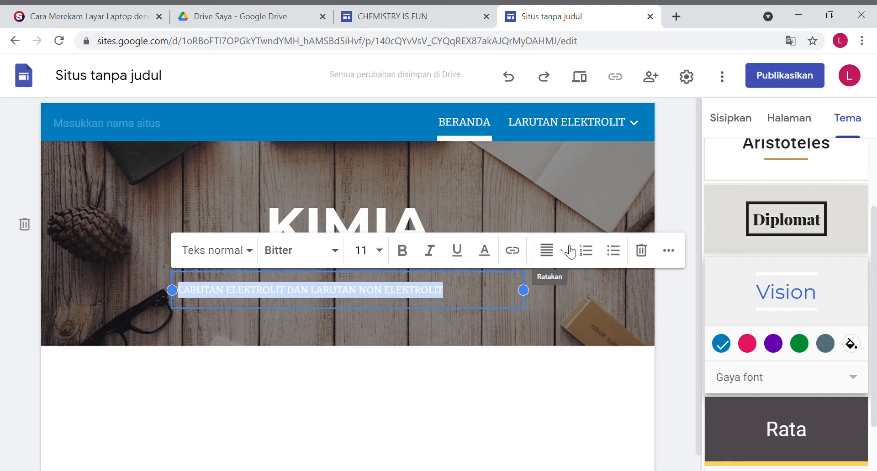
{"action": "left_click", "coordinate": [570, 251]}
{"action": "left_click", "coordinate": [552, 290]}
{"action": "left_click", "coordinate": [477, 337]}
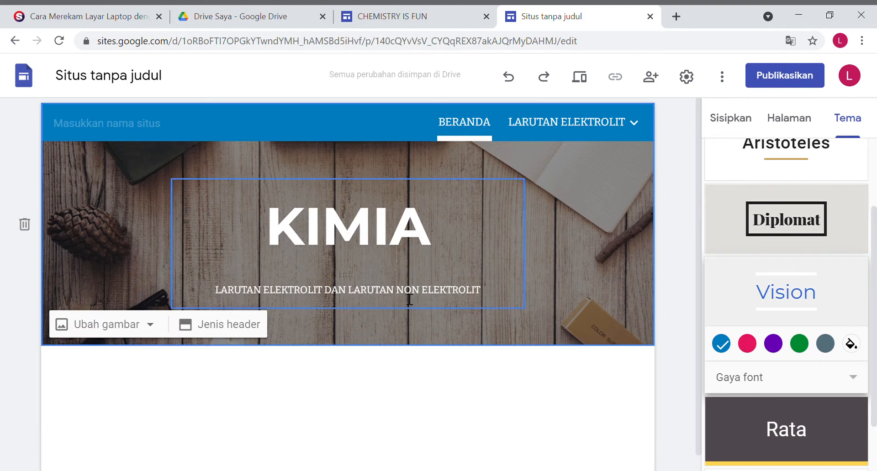
Set the header subtitle's font size to 14
{"action": "left_click", "coordinate": [371, 290]}
{"action": "left_click_drag", "start_coordinate": [222, 300], "coordinate": [483, 305]}
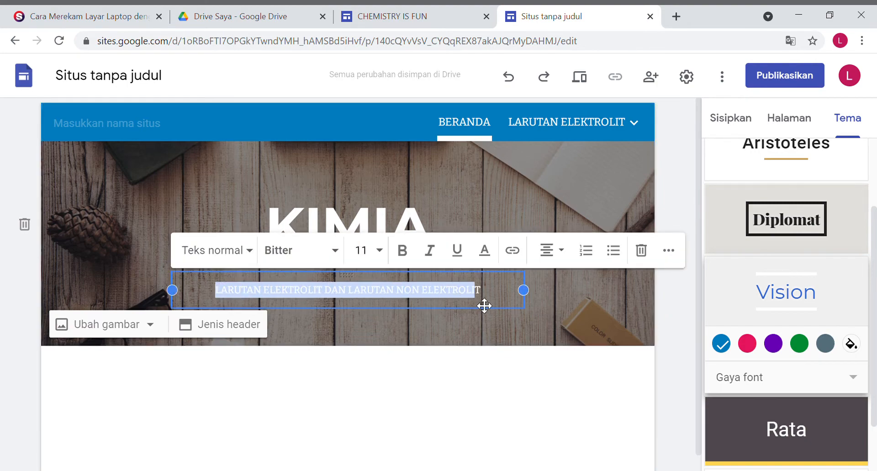
{"action": "left_click", "coordinate": [380, 252]}
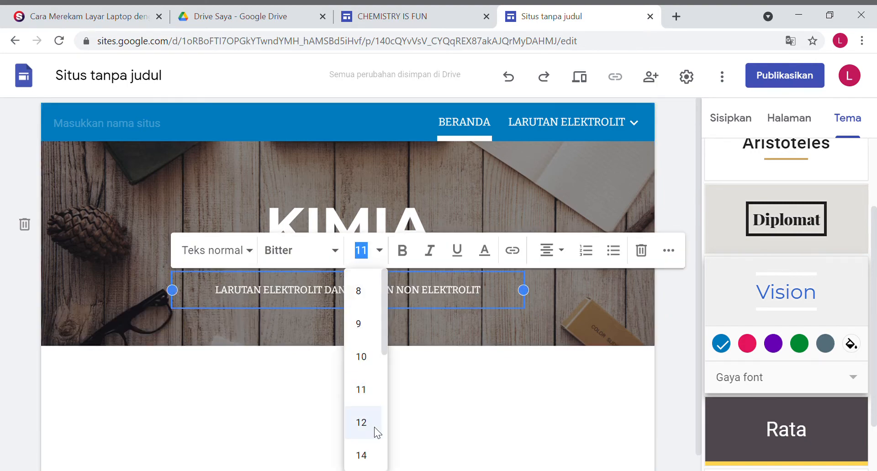
{"action": "left_click", "coordinate": [363, 456]}
{"action": "left_click", "coordinate": [527, 197]}
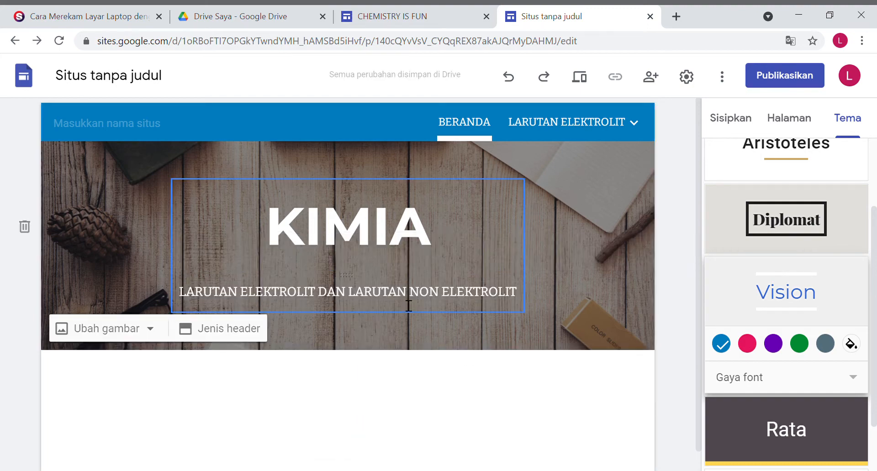
Insert a button named LARUTAN ELEKTROLIT below the header, linked to the LARUTAN ELEKTROLIT page
{"action": "scroll", "coordinate": [562, 265], "scroll_direction": "down", "scroll_amount": 1}
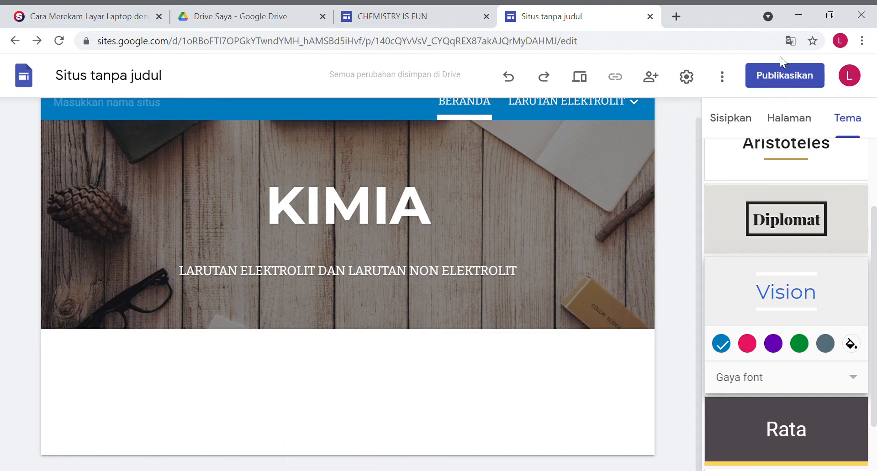
{"action": "left_click", "coordinate": [733, 121]}
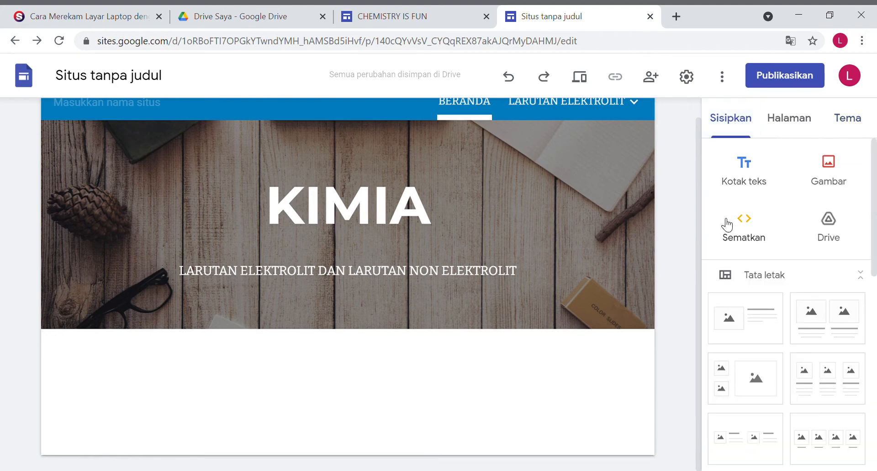
{"action": "scroll", "coordinate": [749, 297], "scroll_direction": "down", "scroll_amount": 5}
{"action": "scroll", "coordinate": [754, 314], "scroll_direction": "down", "scroll_amount": 5}
{"action": "scroll", "coordinate": [759, 292], "scroll_direction": "up", "scroll_amount": 2}
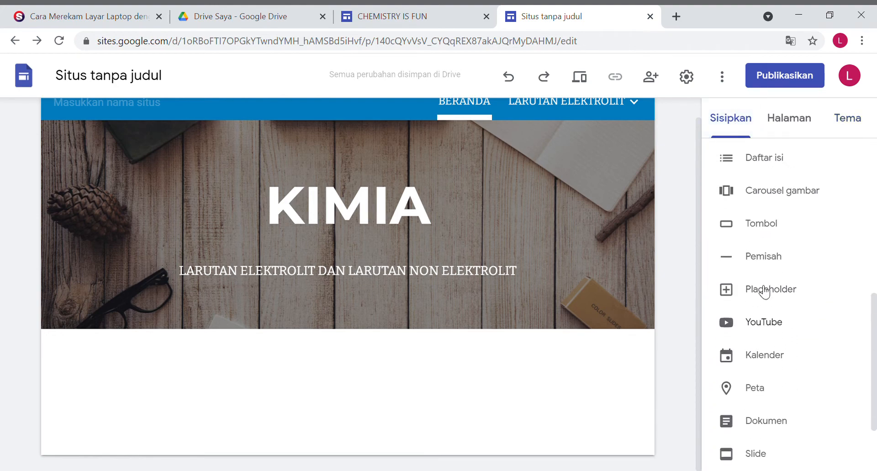
{"action": "left_click", "coordinate": [760, 254]}
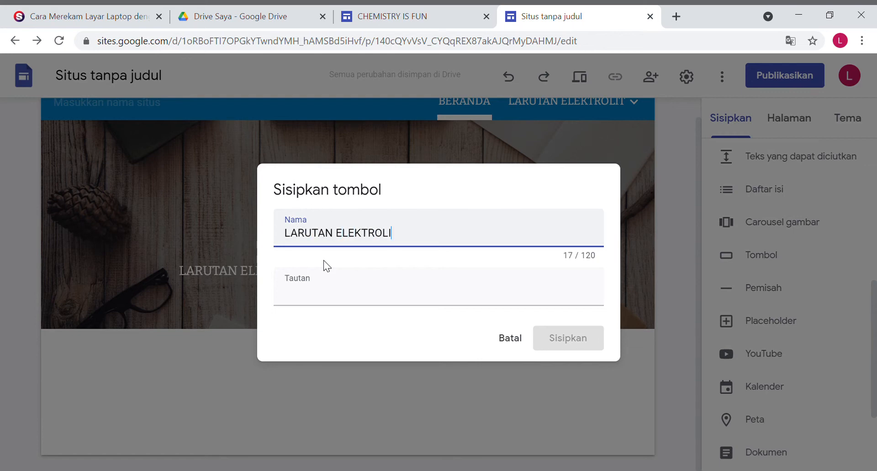
{"action": "left_click", "coordinate": [328, 300]}
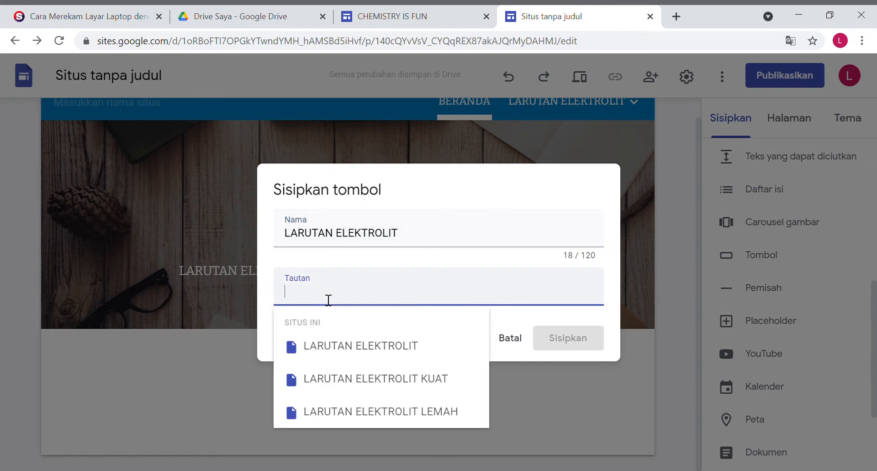
{"action": "left_click", "coordinate": [390, 355]}
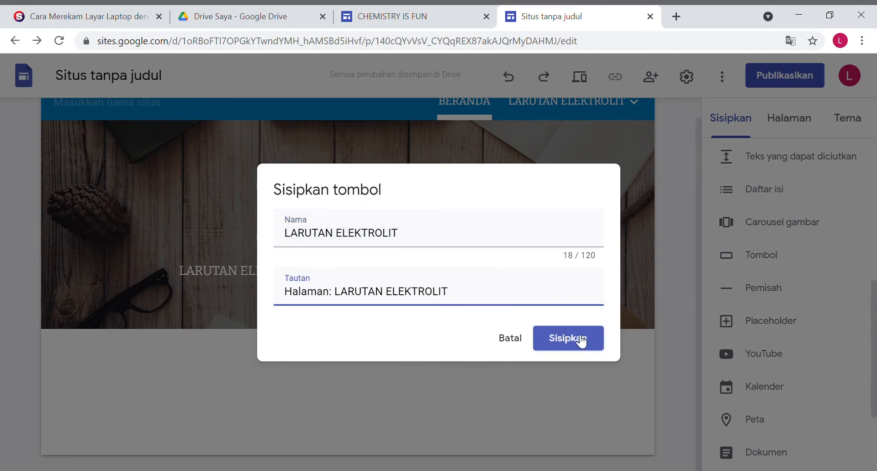
{"action": "left_click", "coordinate": [568, 338]}
{"action": "left_click", "coordinate": [209, 306]}
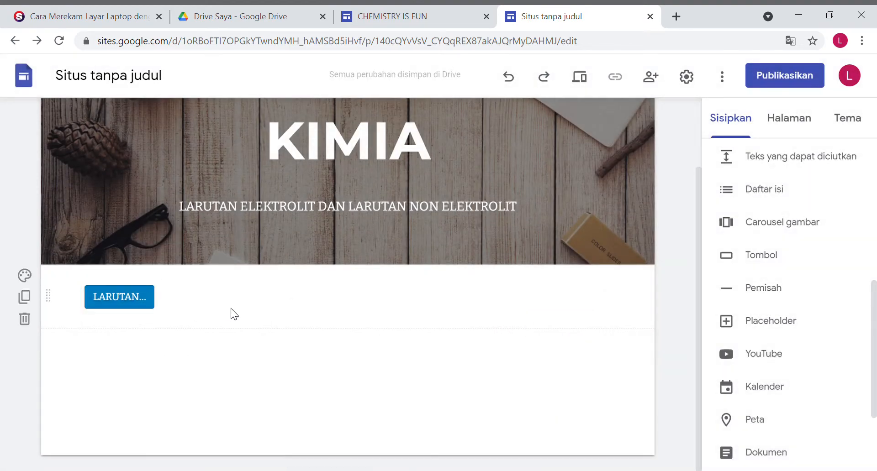
Insert a second button named LARUTAN ELEKTROLIT KUAT, linked to the page of the same name
{"action": "left_click", "coordinate": [769, 258]}
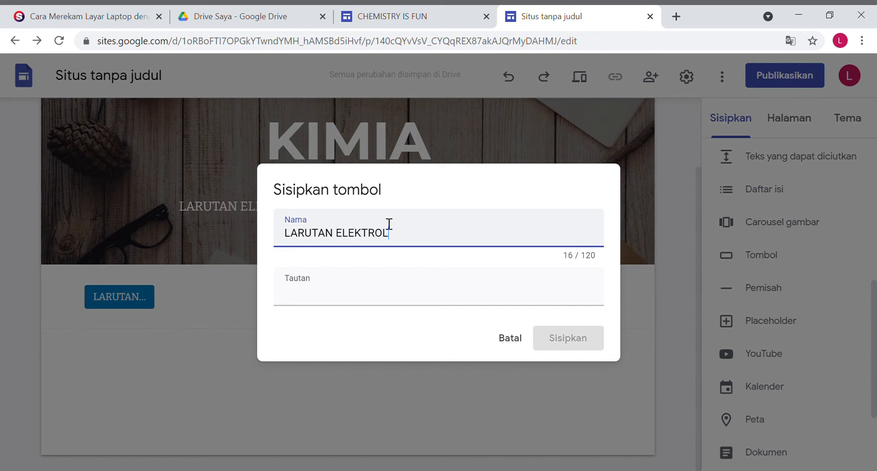
{"action": "left_click", "coordinate": [357, 306]}
{"action": "left_click", "coordinate": [347, 382]}
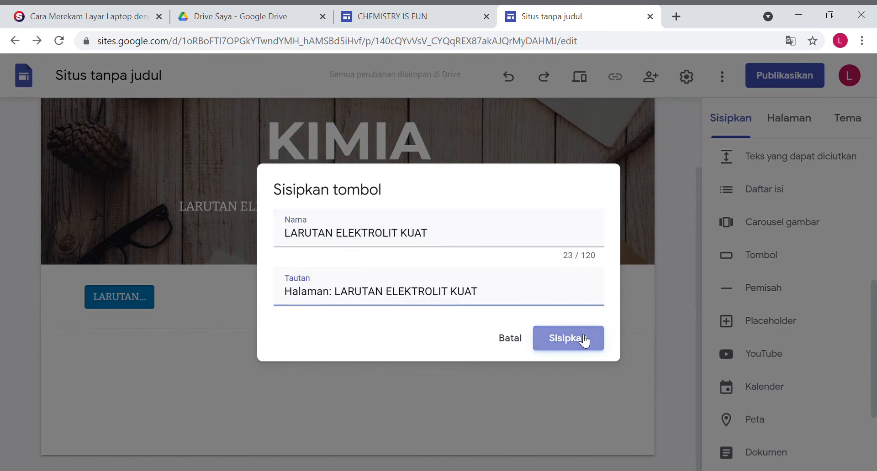
{"action": "left_click", "coordinate": [568, 338]}
Insert a third button named LARUTAN NON ELEKTROLIT, linked to the LARUTAN ELEKTROLIT LEMAH page
{"action": "left_click", "coordinate": [718, 253]}
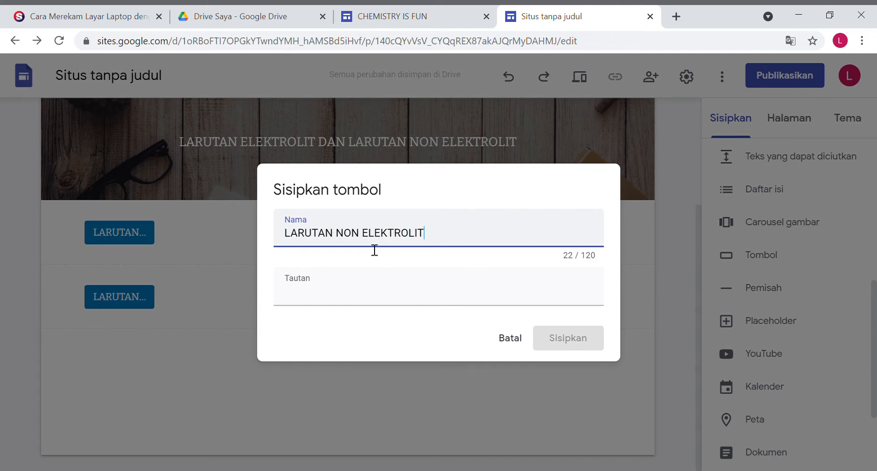
{"action": "left_click", "coordinate": [358, 296]}
{"action": "left_click", "coordinate": [397, 415]}
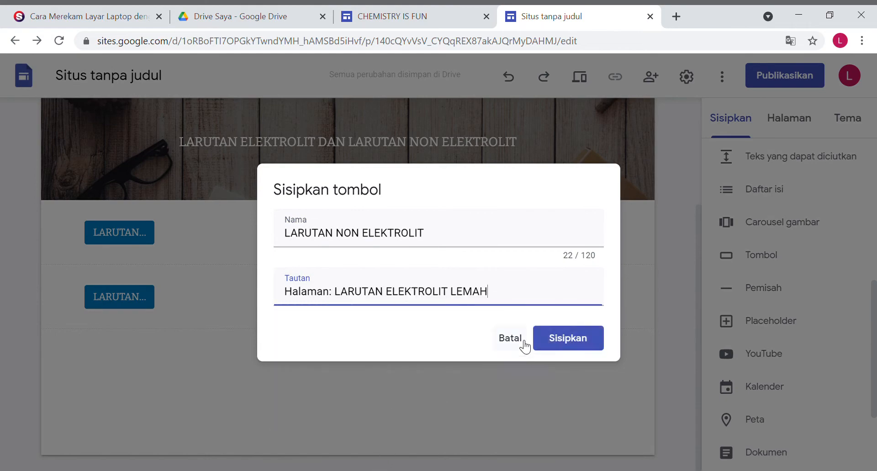
{"action": "left_click", "coordinate": [554, 339]}
Line up the second and third buttons beside the first in a single row beneath the header
{"action": "scroll", "coordinate": [192, 293], "scroll_direction": "up", "scroll_amount": 1}
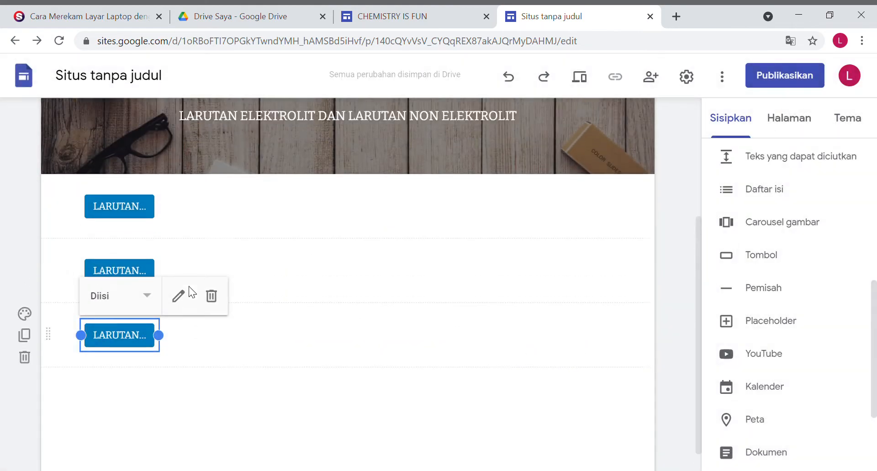
{"action": "scroll", "coordinate": [191, 292], "scroll_direction": "up", "scroll_amount": 2}
{"action": "left_click_drag", "start_coordinate": [143, 369], "coordinate": [282, 303]}
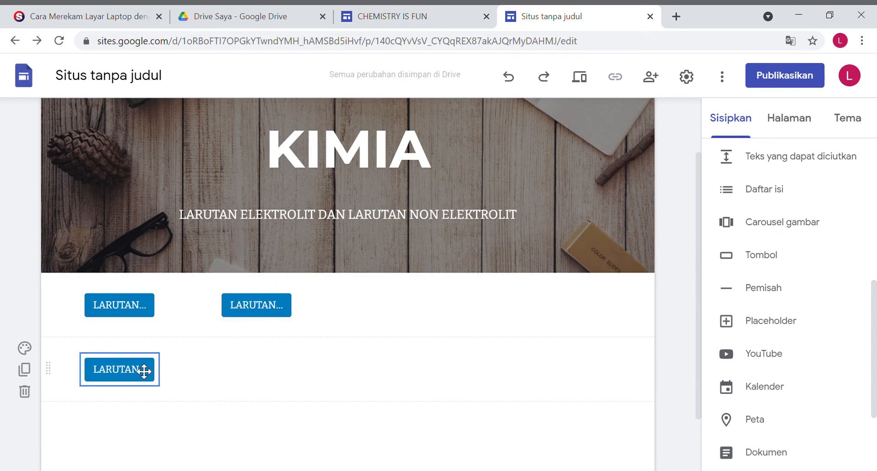
{"action": "left_click_drag", "start_coordinate": [144, 371], "coordinate": [409, 303]}
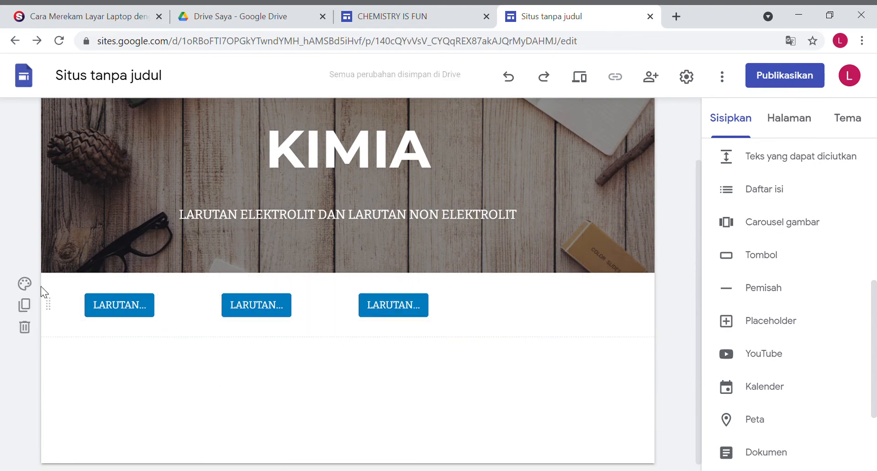
Try the Penekanan 1 and Penekanan 2 backgrounds on the section holding the buttons
{"action": "left_click", "coordinate": [25, 284]}
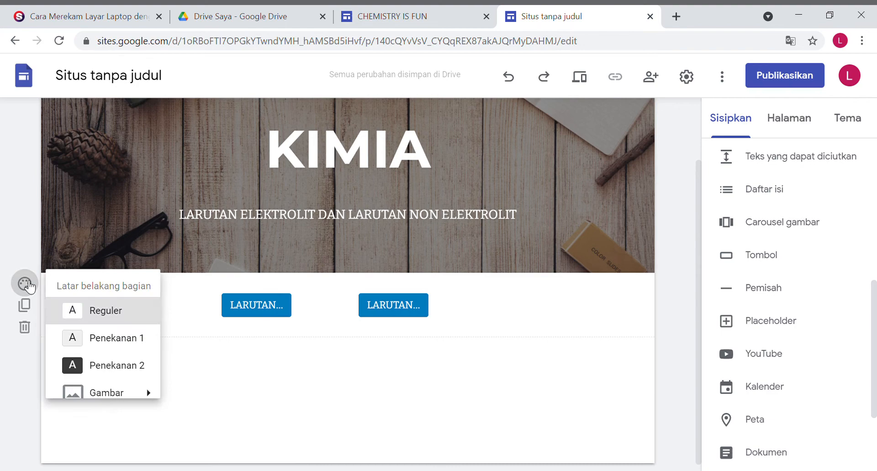
{"action": "left_click", "coordinate": [122, 348]}
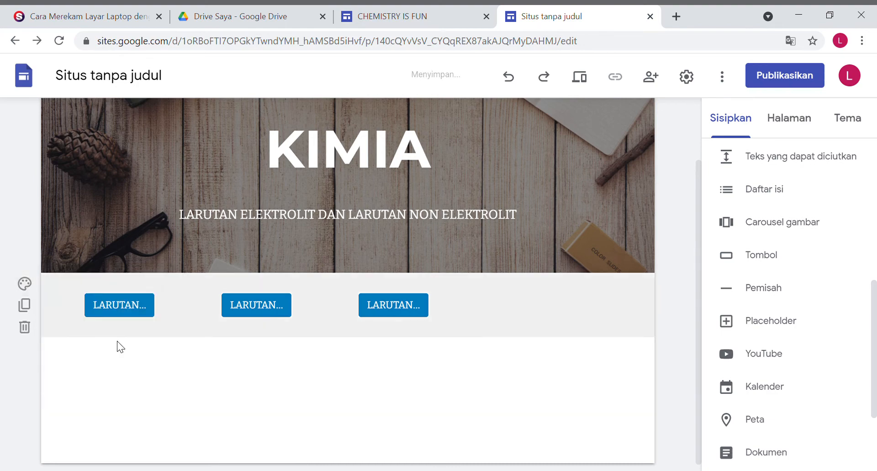
{"action": "left_click", "coordinate": [29, 285]}
{"action": "left_click", "coordinate": [113, 373]}
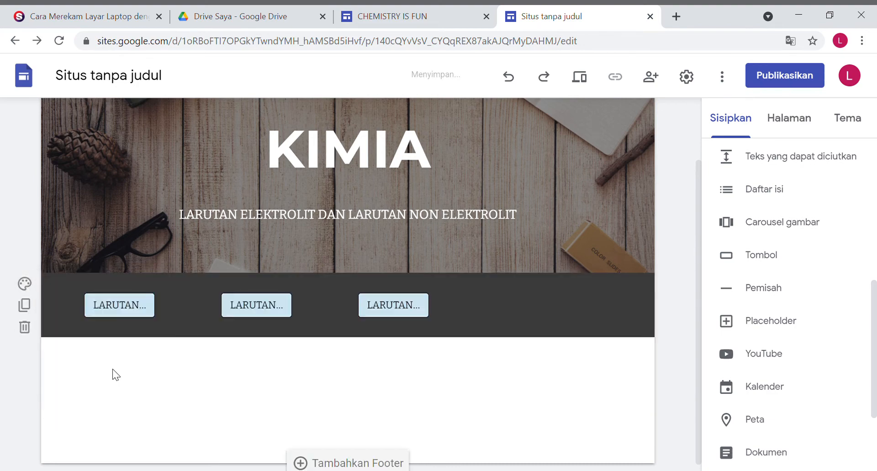
Set the teal zigzag-pattern image from the gallery as the background of the button section
{"action": "left_click", "coordinate": [25, 284]}
{"action": "mouse_move", "coordinate": [129, 394]}
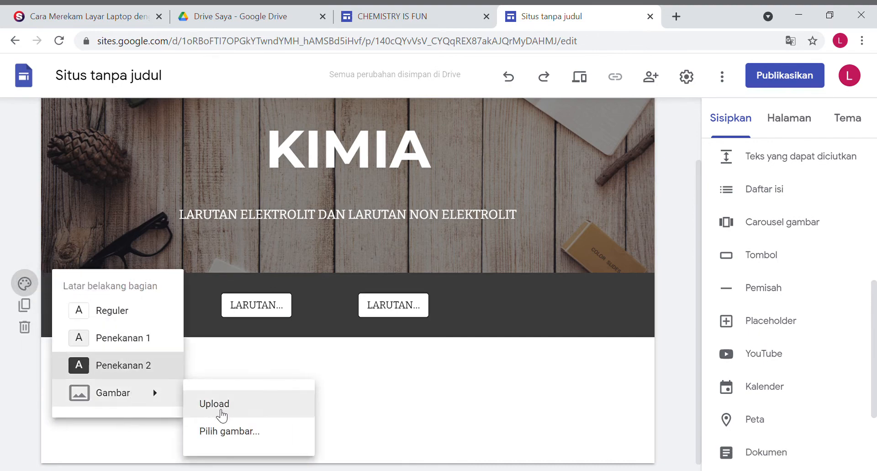
{"action": "left_click", "coordinate": [225, 437]}
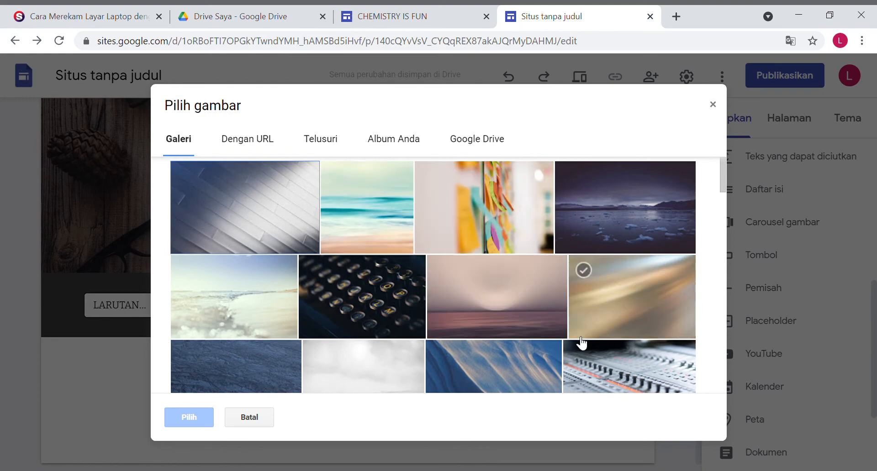
{"action": "scroll", "coordinate": [513, 337], "scroll_direction": "down", "scroll_amount": 4}
{"action": "scroll", "coordinate": [513, 337], "scroll_direction": "down", "scroll_amount": 3}
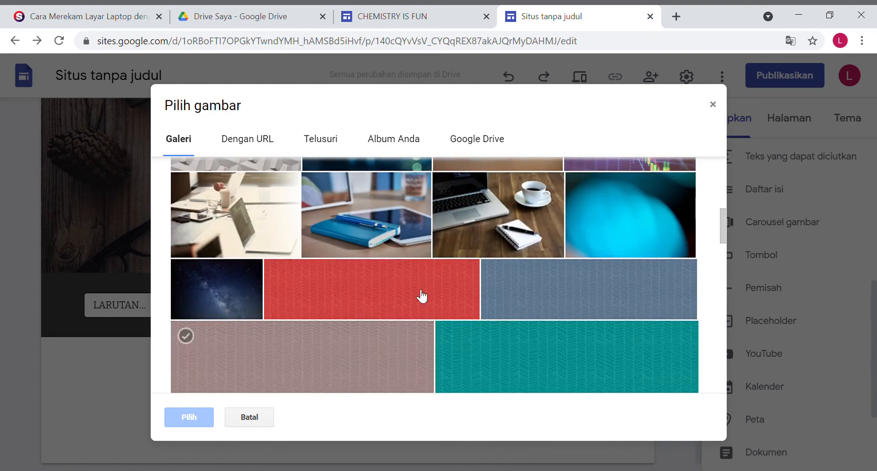
{"action": "left_click", "coordinate": [518, 352]}
{"action": "left_click", "coordinate": [189, 417]}
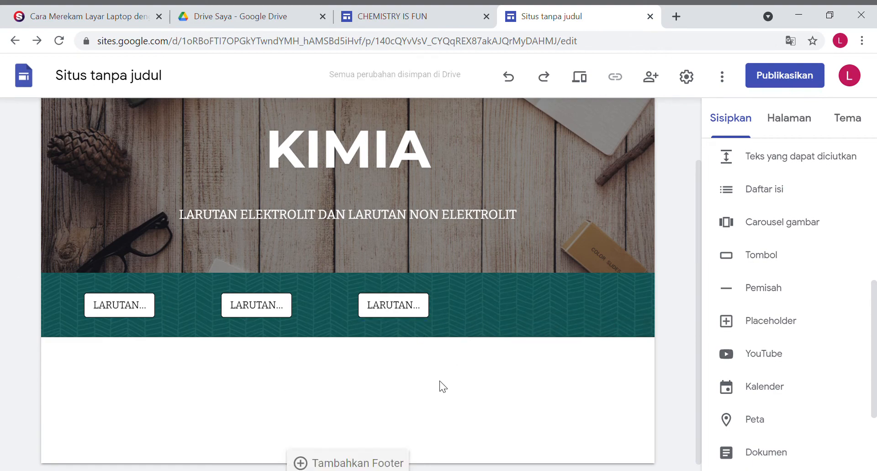
Preview the site, test the first LARUTAN ELEKTROLIT button beneath the header, and exit the preview
{"action": "scroll", "coordinate": [419, 377], "scroll_direction": "up", "scroll_amount": 2}
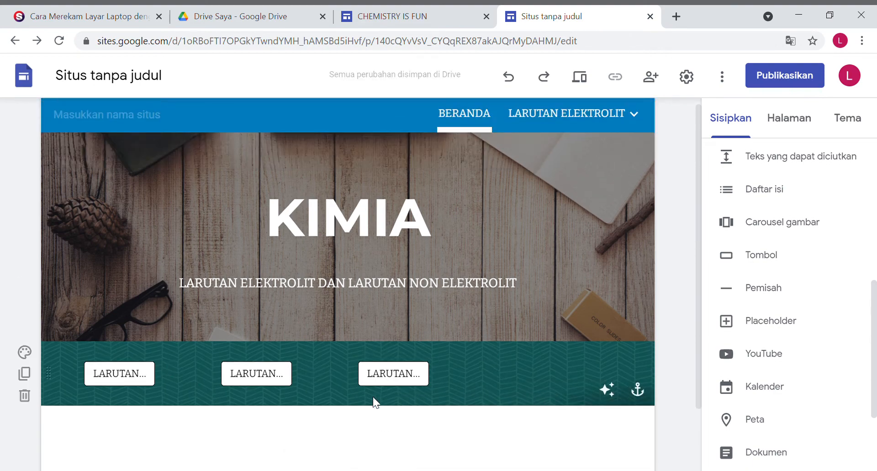
{"action": "left_click", "coordinate": [587, 81]}
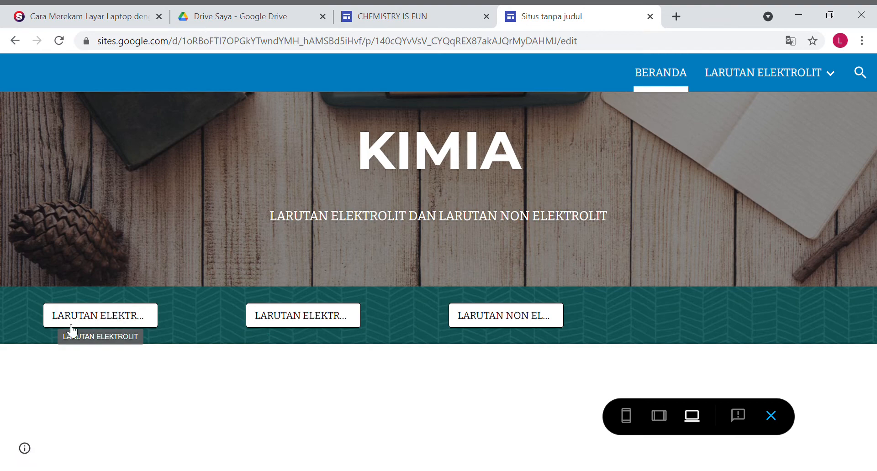
{"action": "left_click", "coordinate": [118, 316]}
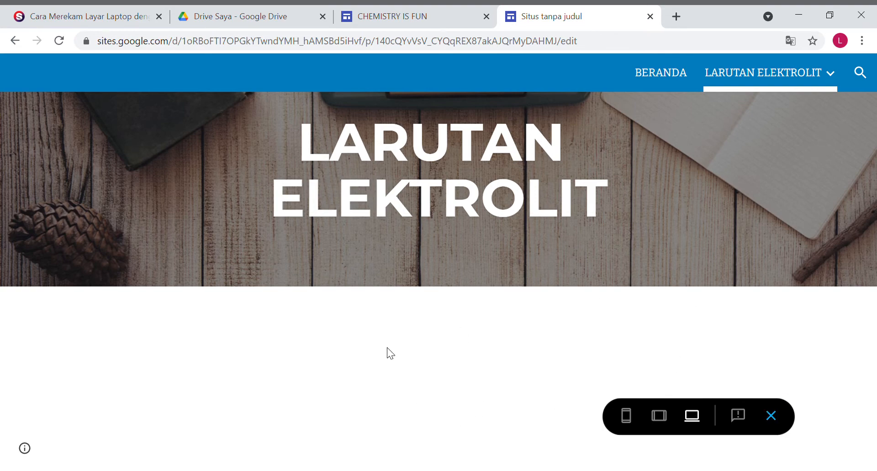
{"action": "left_click", "coordinate": [771, 416]}
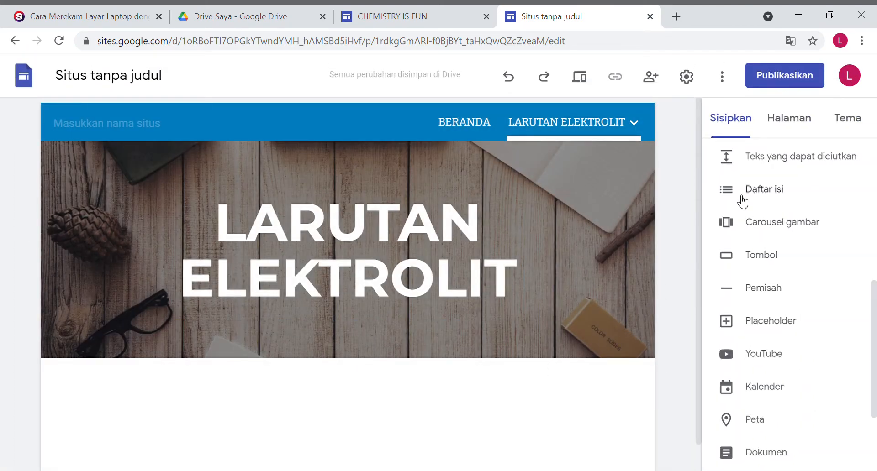
Insert the layout with one image beside a heading and text below the header of the LARUTAN ELEKTROLIT page
{"action": "left_click", "coordinate": [776, 121]}
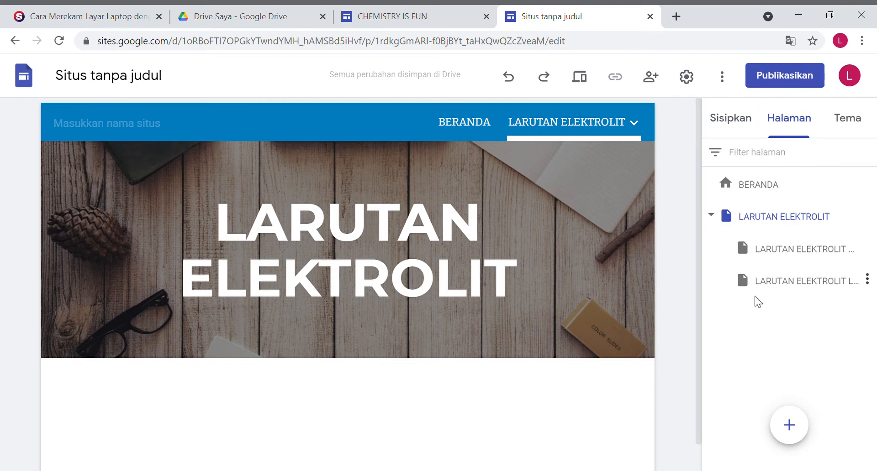
{"action": "left_click", "coordinate": [751, 221]}
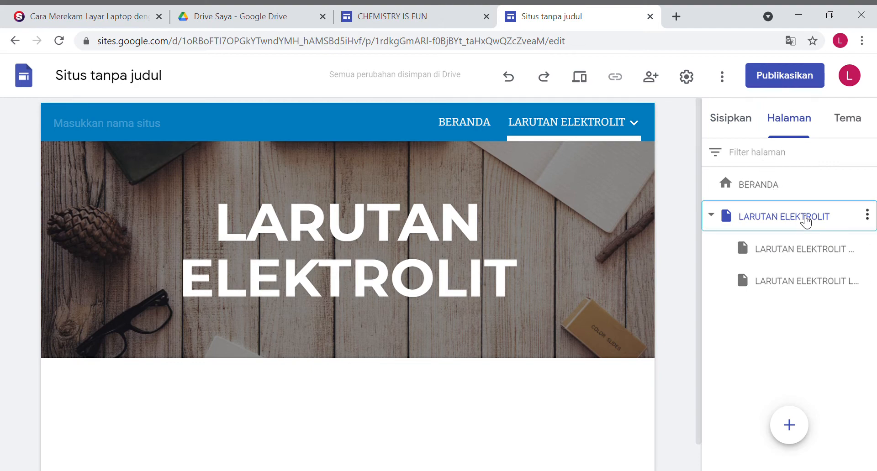
{"action": "scroll", "coordinate": [452, 315], "scroll_direction": "down", "scroll_amount": 1}
{"action": "left_click", "coordinate": [279, 382]}
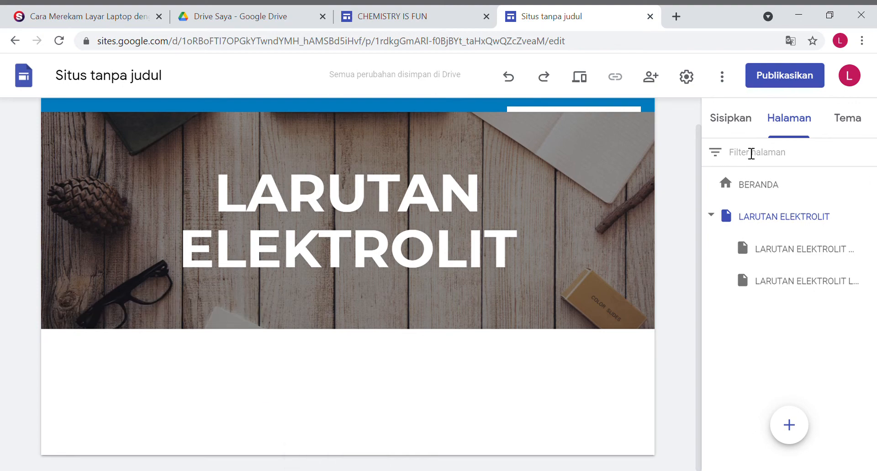
{"action": "left_click", "coordinate": [743, 118]}
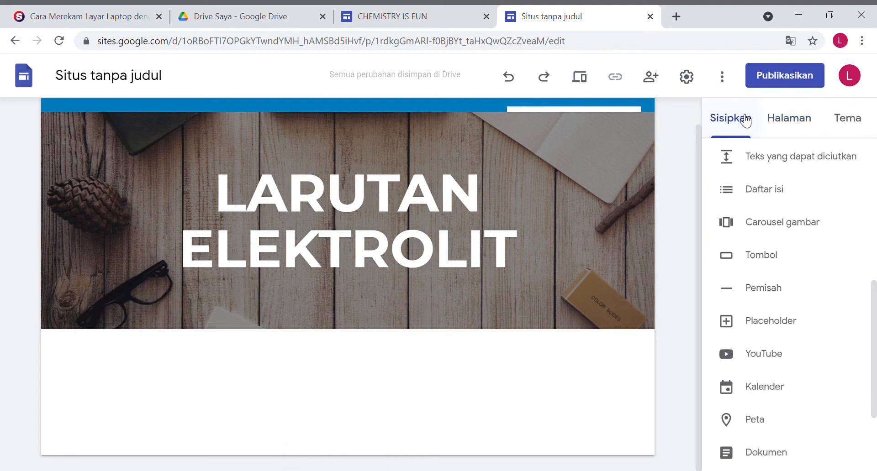
{"action": "left_click", "coordinate": [793, 122]}
{"action": "left_click", "coordinate": [735, 119]}
{"action": "scroll", "coordinate": [770, 290], "scroll_direction": "down", "scroll_amount": 3}
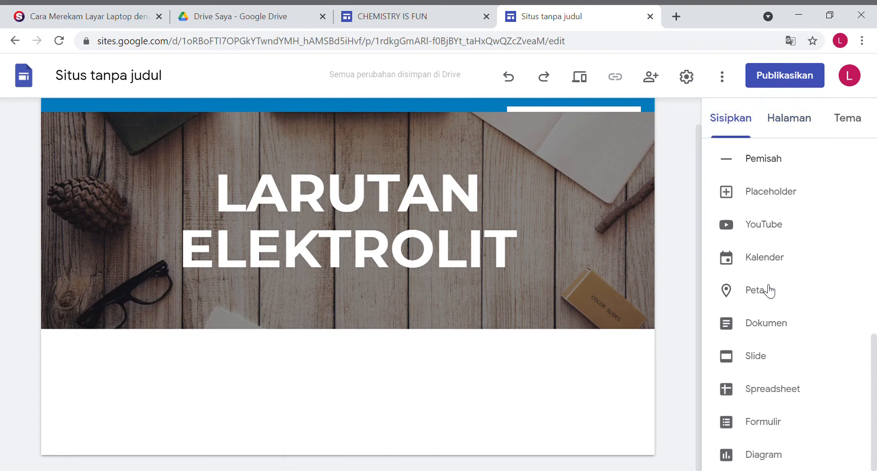
{"action": "scroll", "coordinate": [764, 290], "scroll_direction": "up", "scroll_amount": 5}
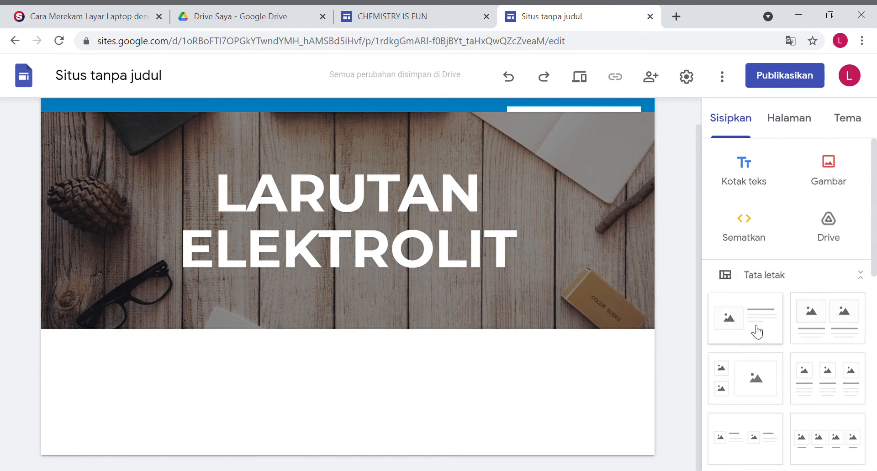
{"action": "left_click", "coordinate": [757, 332]}
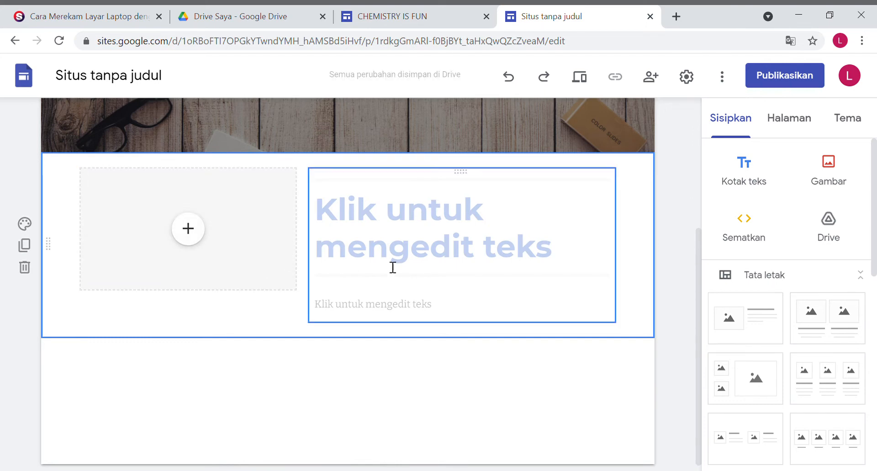
Look at the source options of the layout's image placeholder and at its editable heading block
{"action": "left_click", "coordinate": [188, 228]}
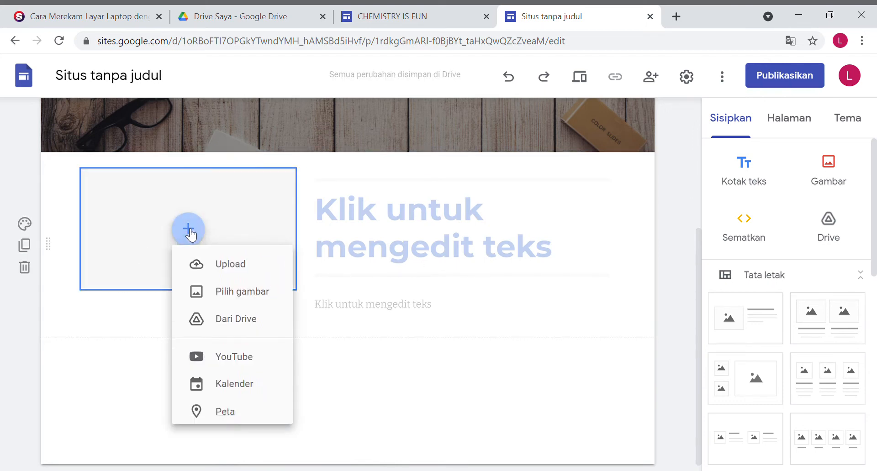
{"action": "left_click", "coordinate": [473, 247]}
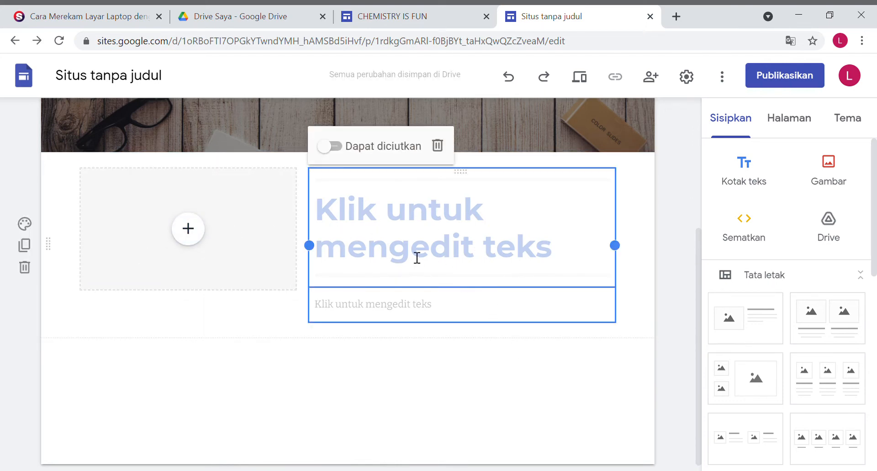
{"action": "left_click", "coordinate": [385, 367]}
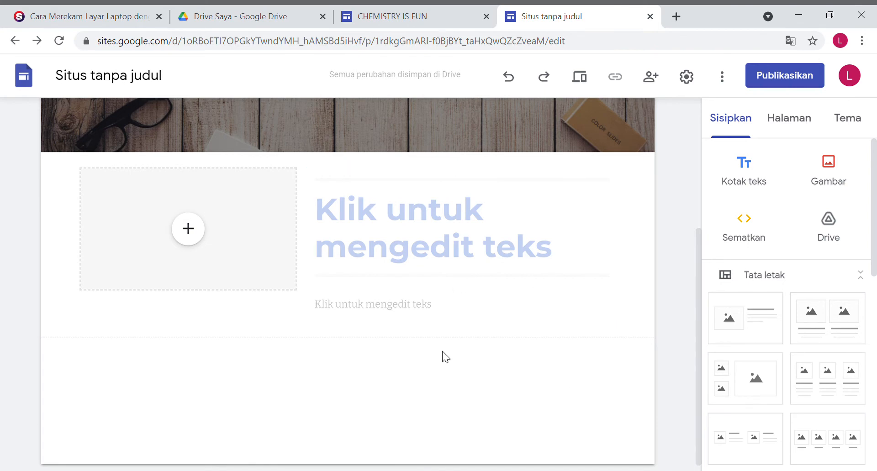
Switch to the CHEMISTRY IS FUN site, open its RUMAH BELAJAR page and inspect the RUMAH BELAJAR link in the text
{"action": "left_click", "coordinate": [393, 16]}
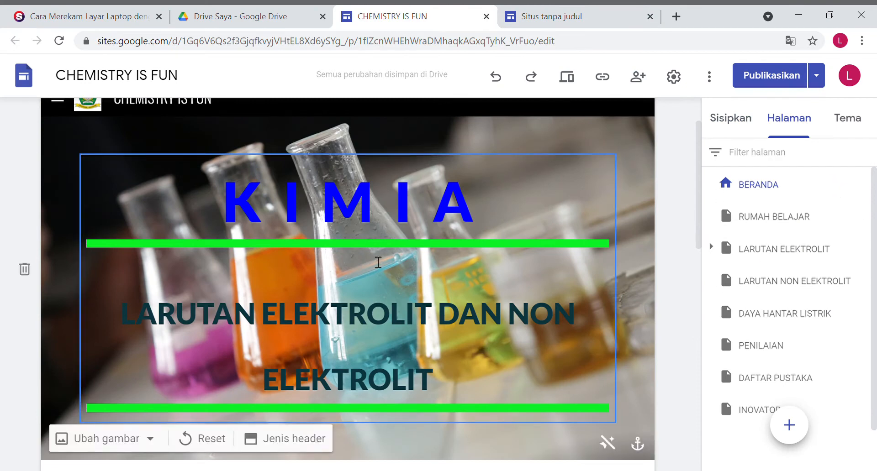
{"action": "scroll", "coordinate": [372, 265], "scroll_direction": "down", "scroll_amount": 1}
{"action": "scroll", "coordinate": [404, 267], "scroll_direction": "up", "scroll_amount": 1}
{"action": "scroll", "coordinate": [402, 358], "scroll_direction": "down", "scroll_amount": 2}
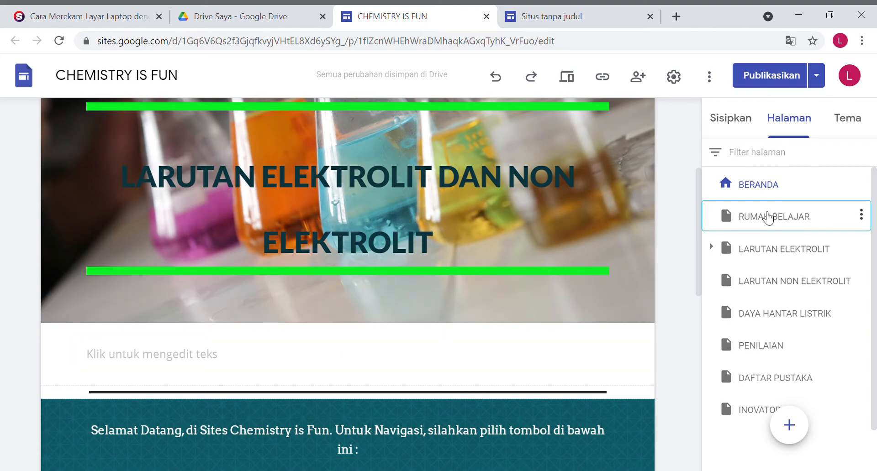
{"action": "left_click", "coordinate": [769, 217]}
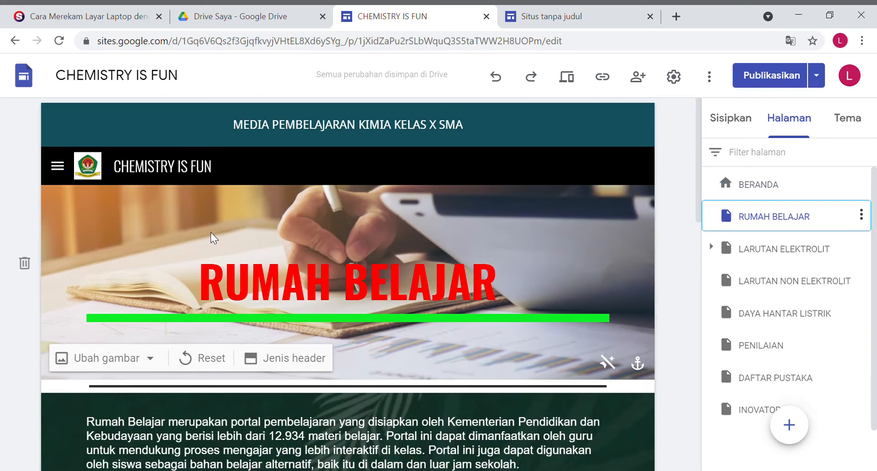
{"action": "scroll", "coordinate": [261, 336], "scroll_direction": "down", "scroll_amount": 3}
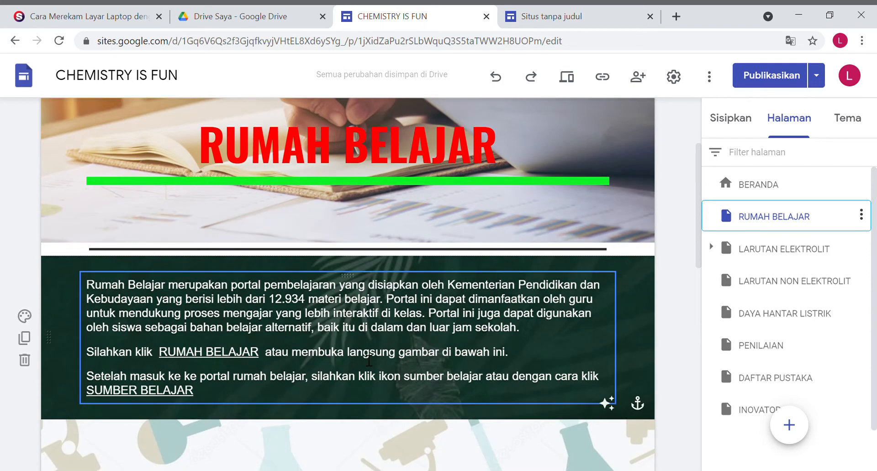
{"action": "left_click", "coordinate": [241, 358]}
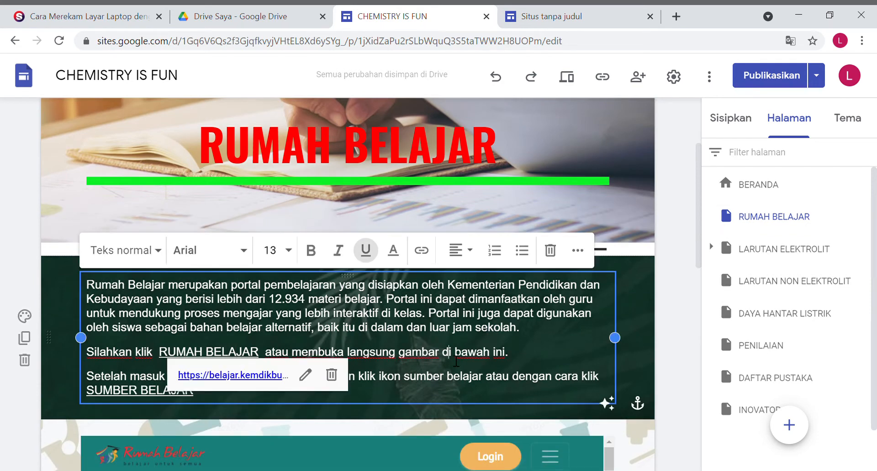
View the web embed dialog with its URL option and dismiss it without embedding anything
{"action": "left_click", "coordinate": [731, 120]}
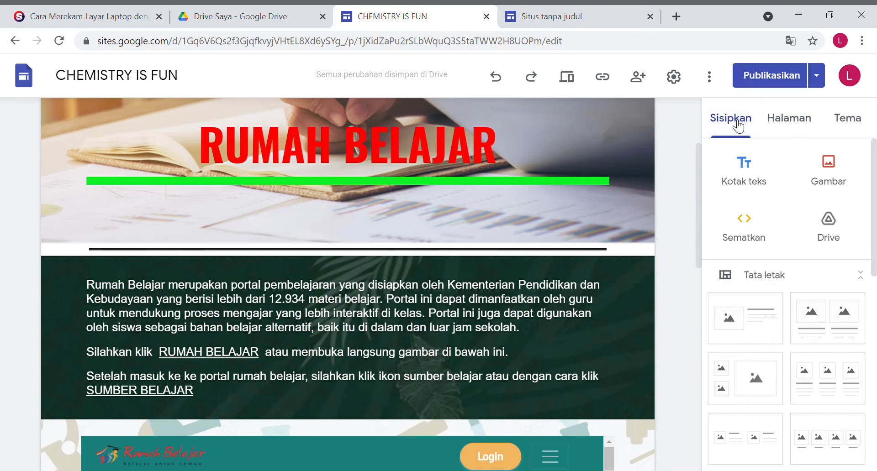
{"action": "left_click", "coordinate": [745, 224]}
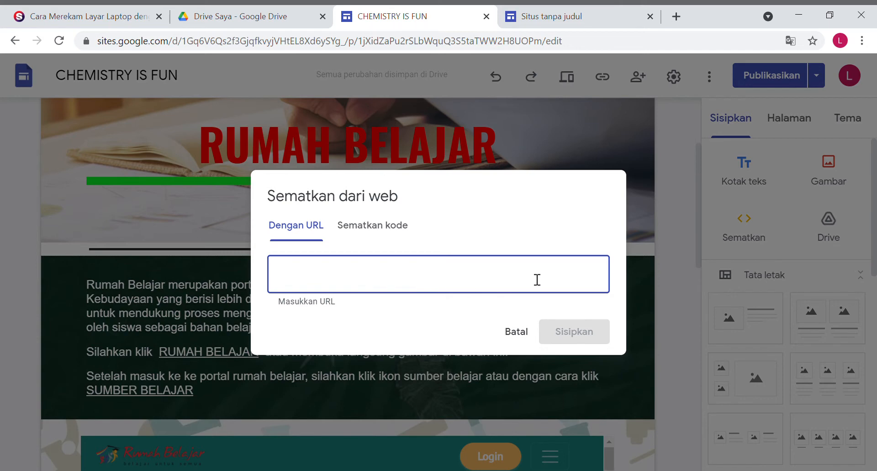
{"action": "left_click", "coordinate": [516, 332]}
View the link settings at the end of the SUMBER BELAJAR line and close them without adding a link
{"action": "left_click", "coordinate": [228, 392]}
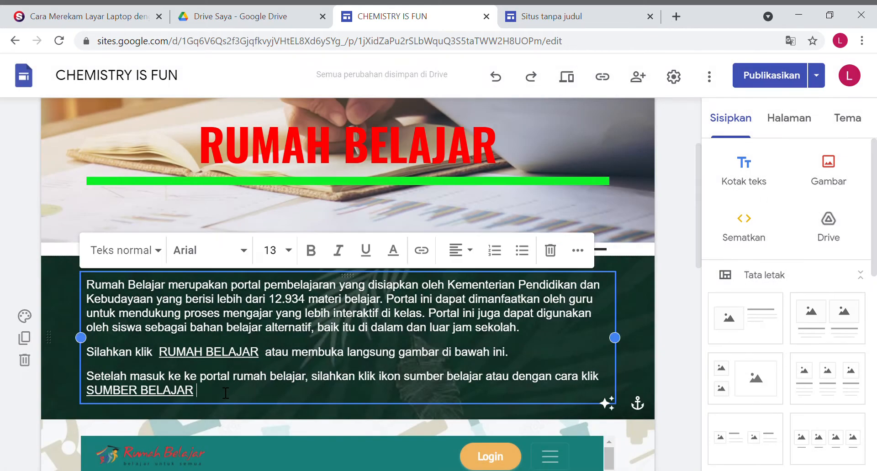
{"action": "left_click", "coordinate": [429, 255]}
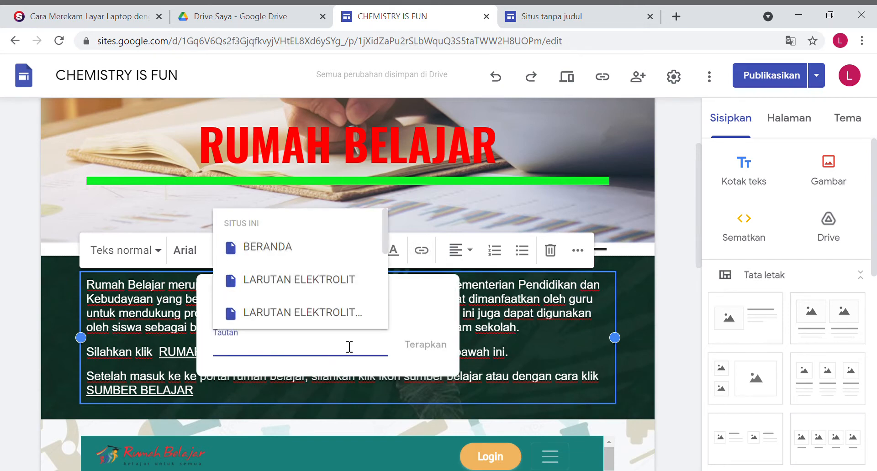
{"action": "left_click", "coordinate": [423, 311]}
{"action": "left_click", "coordinate": [239, 309]}
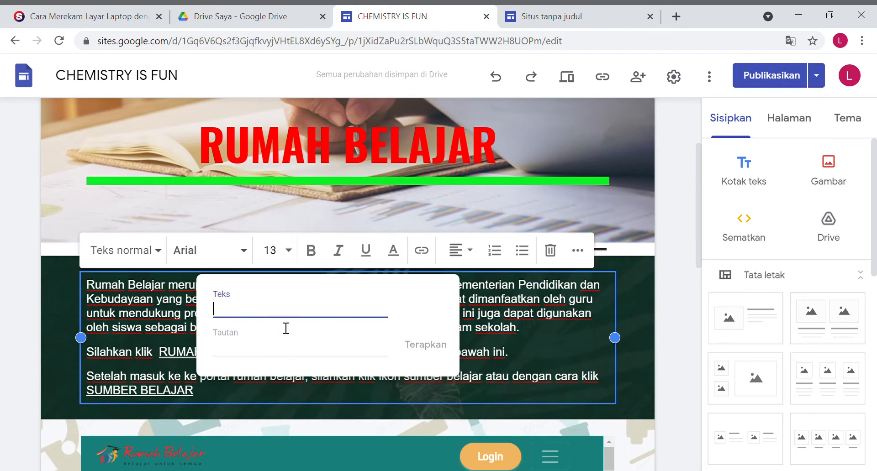
{"action": "left_click", "coordinate": [544, 338]}
Examine the embedded Rumah Belajar portal and the Kembali, Lanjut and Beranda buttons further down the page
{"action": "scroll", "coordinate": [265, 374], "scroll_direction": "down", "scroll_amount": 4}
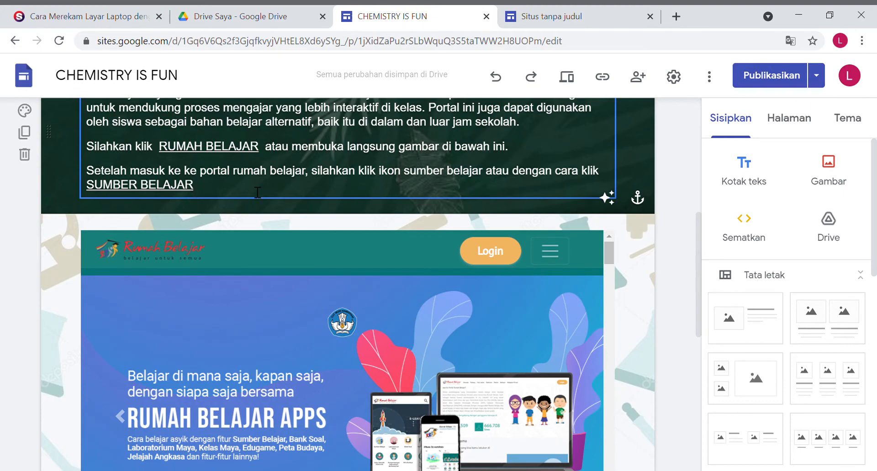
{"action": "scroll", "coordinate": [502, 358], "scroll_direction": "down", "scroll_amount": 3}
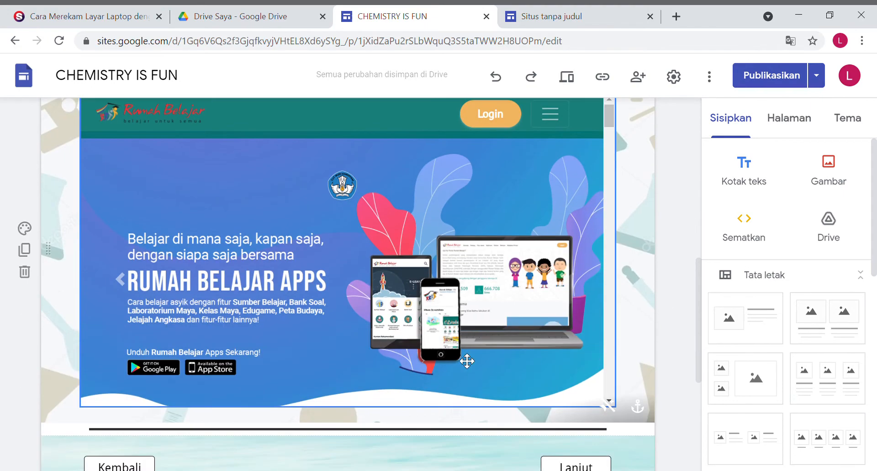
{"action": "scroll", "coordinate": [396, 280], "scroll_direction": "down", "scroll_amount": 2}
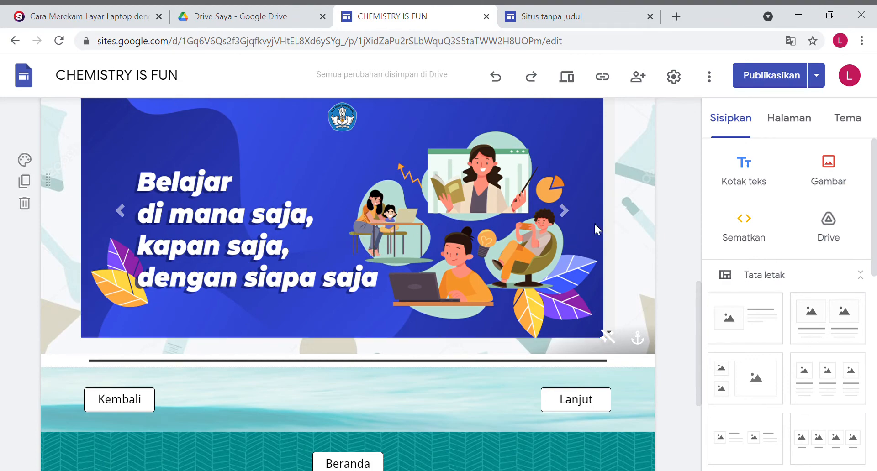
{"action": "scroll", "coordinate": [616, 240], "scroll_direction": "up", "scroll_amount": 5}
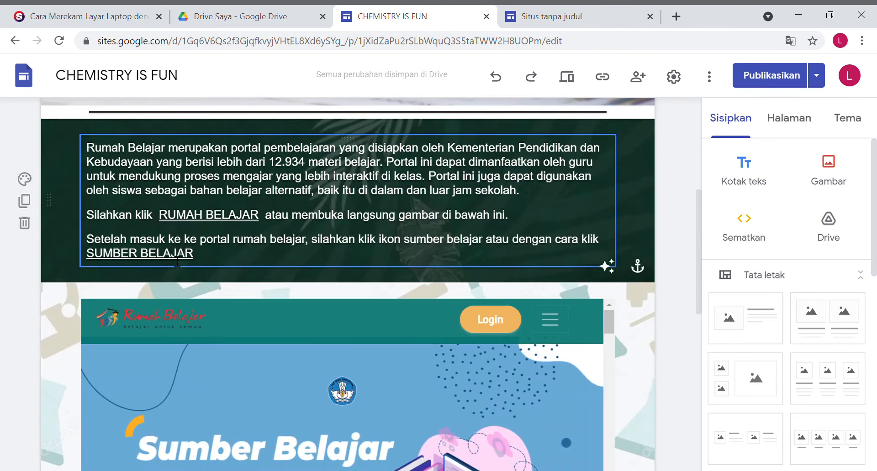
{"action": "scroll", "coordinate": [366, 369], "scroll_direction": "down", "scroll_amount": 8}
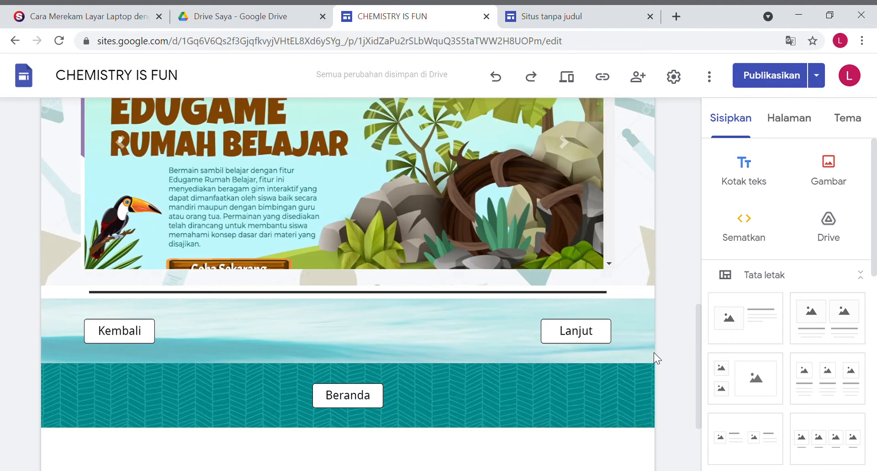
Preview the RUMAH BELAJAR page at phone size, test its Lanjut button, and exit the preview
{"action": "left_click", "coordinate": [569, 77]}
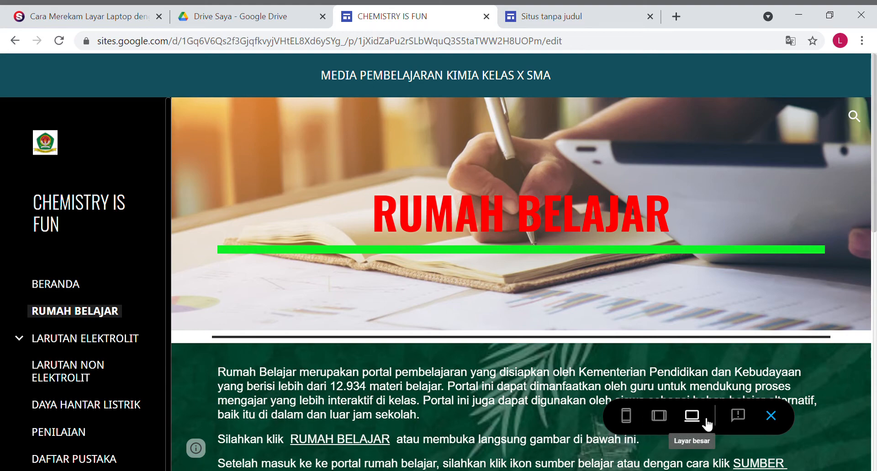
{"action": "left_click", "coordinate": [625, 417]}
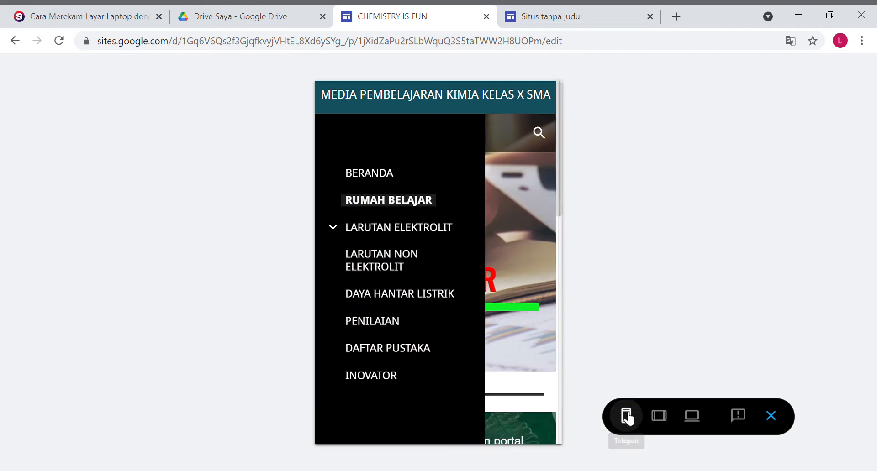
{"action": "scroll", "coordinate": [414, 223], "scroll_direction": "down", "scroll_amount": 8}
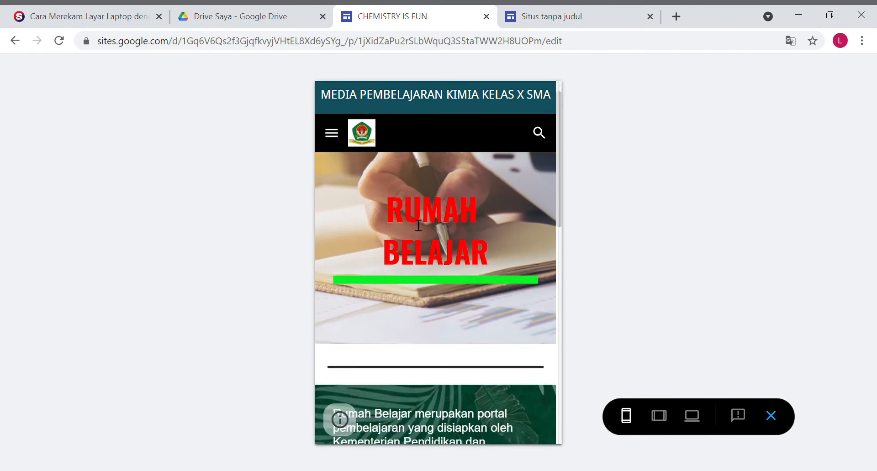
{"action": "scroll", "coordinate": [410, 219], "scroll_direction": "down", "scroll_amount": 6}
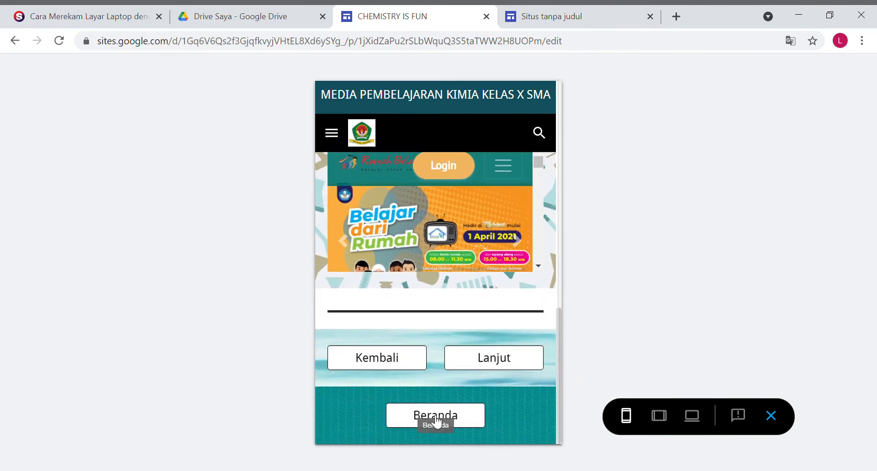
{"action": "left_click", "coordinate": [490, 357]}
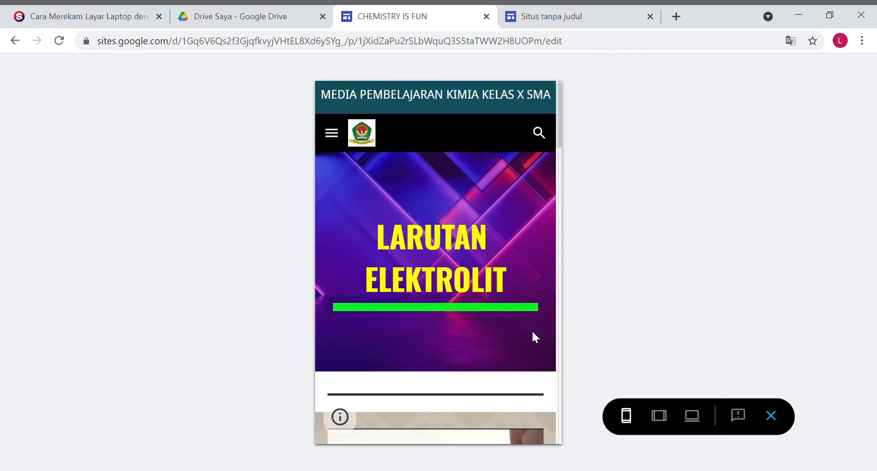
{"action": "left_click", "coordinate": [772, 417]}
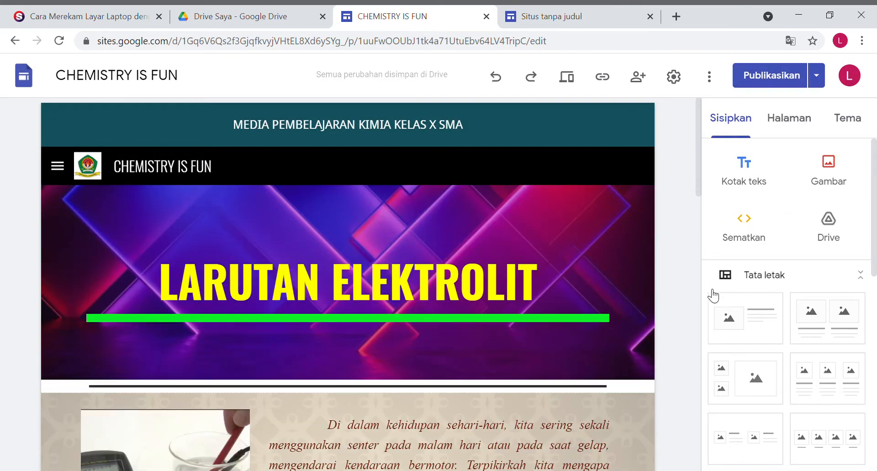
Browse the site's LARUTAN NON ELEKTROLIT, DAYA HANTAR LISTRIK and DAFTAR PUSTAKA pages and return to the LARUTAN ELEKTROLIT page
{"action": "left_click", "coordinate": [776, 122]}
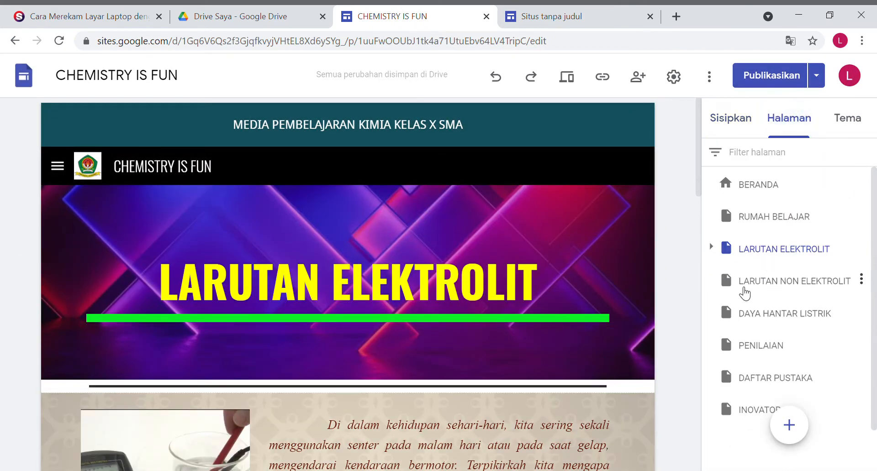
{"action": "left_click", "coordinate": [763, 288]}
{"action": "left_click", "coordinate": [773, 311]}
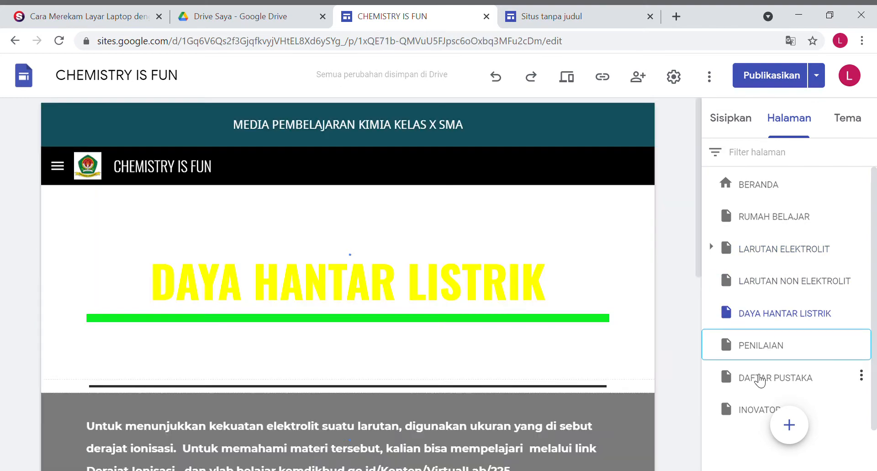
{"action": "left_click", "coordinate": [761, 375]}
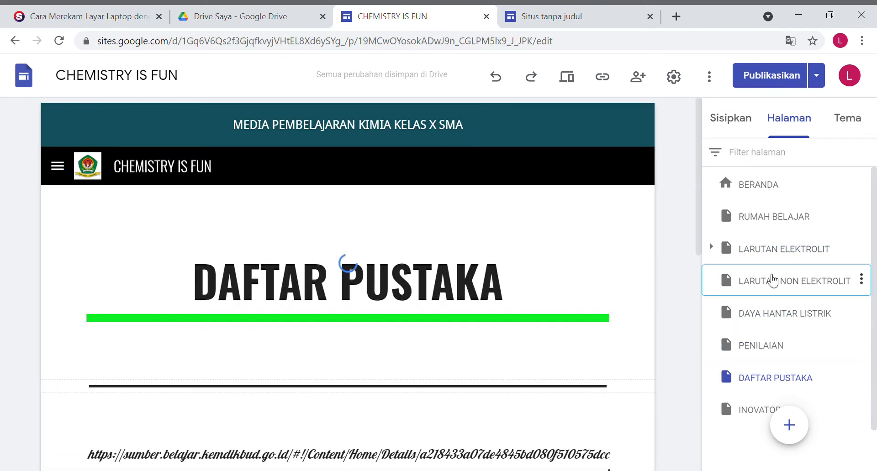
{"action": "left_click", "coordinate": [772, 279]}
{"action": "left_click", "coordinate": [722, 251]}
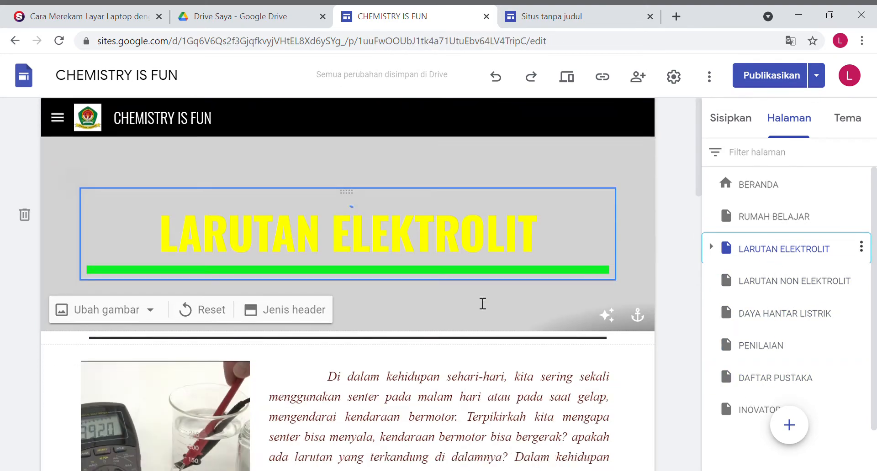
Examine the LARUTAN ELEKTROLIT page's introduction text, embedded slides and concept map image
{"action": "scroll", "coordinate": [482, 303], "scroll_direction": "down", "scroll_amount": 3}
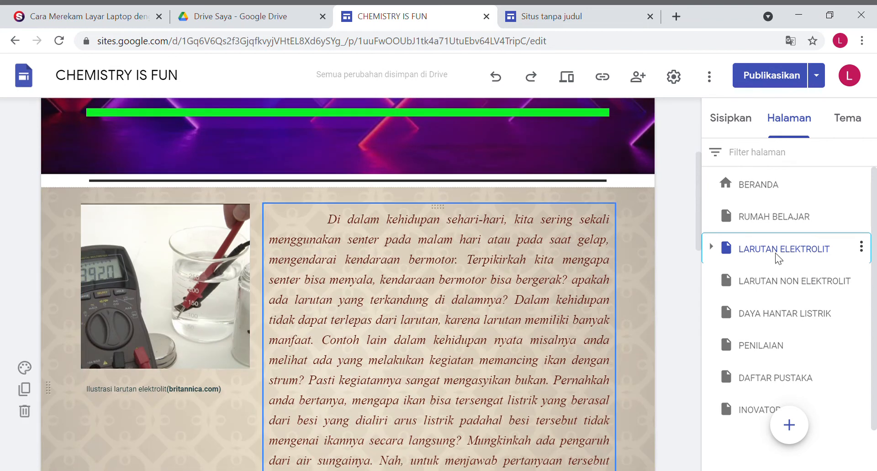
{"action": "left_click", "coordinate": [729, 119]}
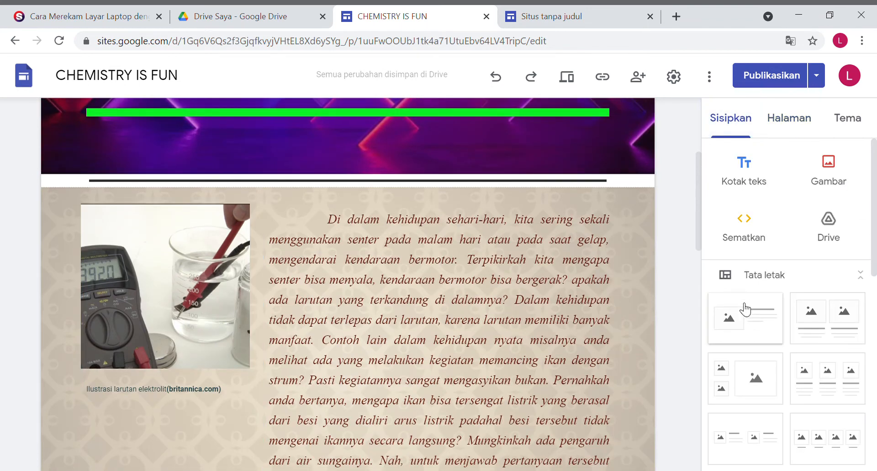
{"action": "scroll", "coordinate": [252, 360], "scroll_direction": "down", "scroll_amount": 7}
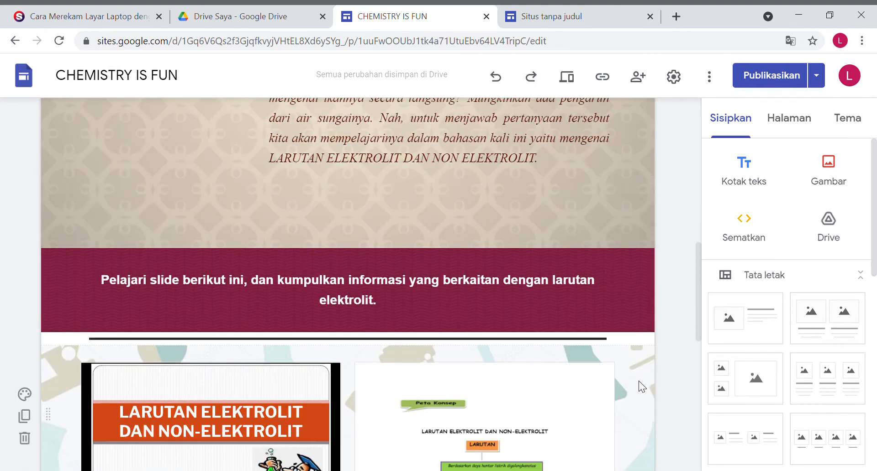
{"action": "scroll", "coordinate": [641, 371], "scroll_direction": "down", "scroll_amount": 4}
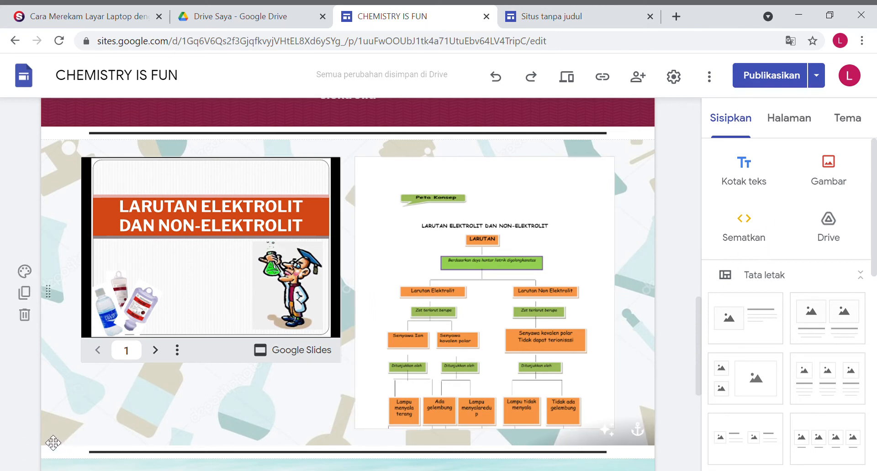
{"action": "left_click", "coordinate": [73, 431]}
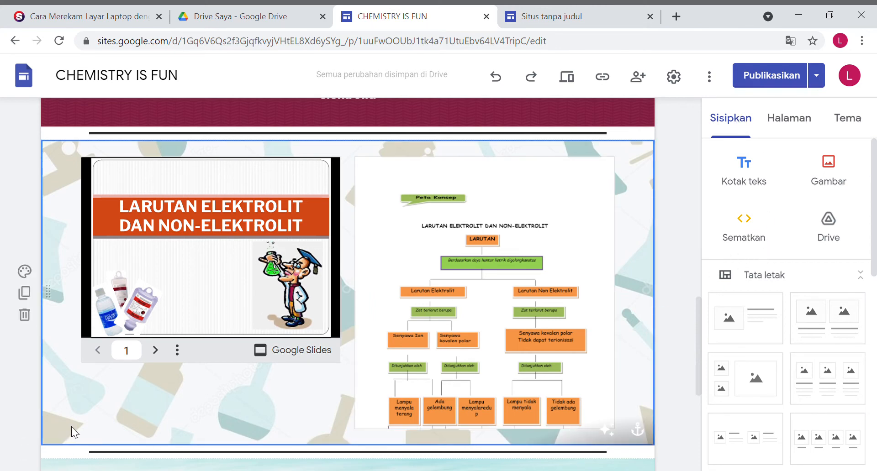
{"action": "left_click", "coordinate": [684, 429]}
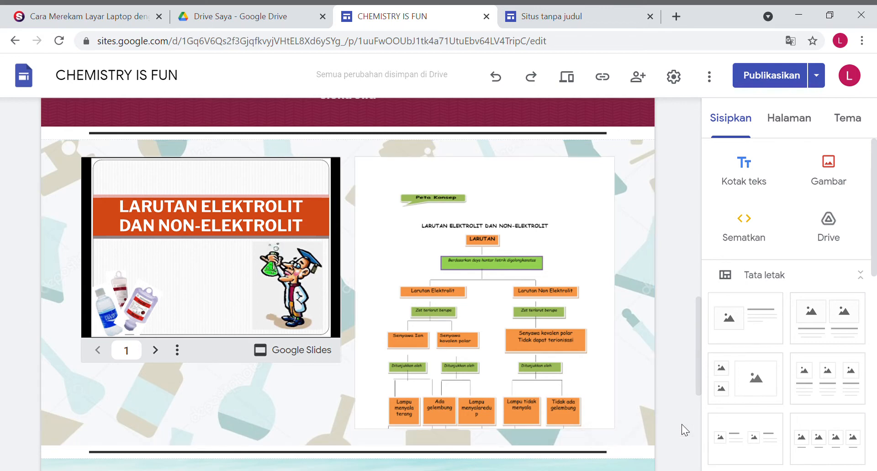
View the image source options and look through the other elements that can be inserted on the page
{"action": "left_click", "coordinate": [843, 169]}
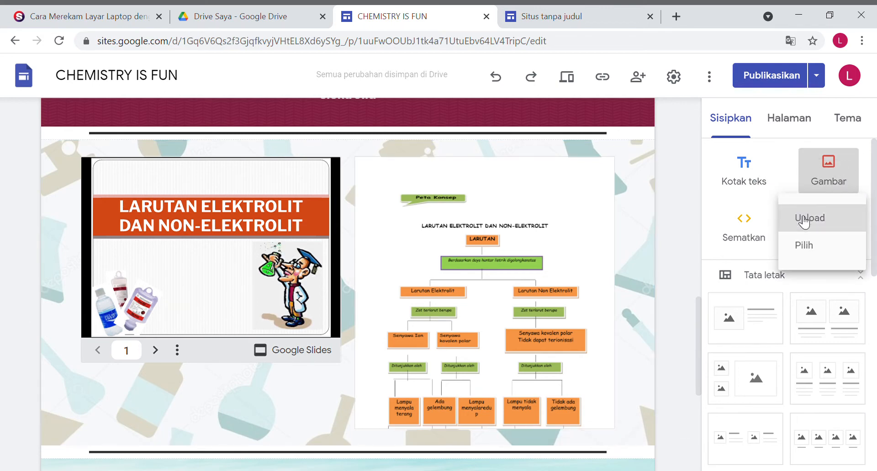
{"action": "left_click", "coordinate": [686, 259]}
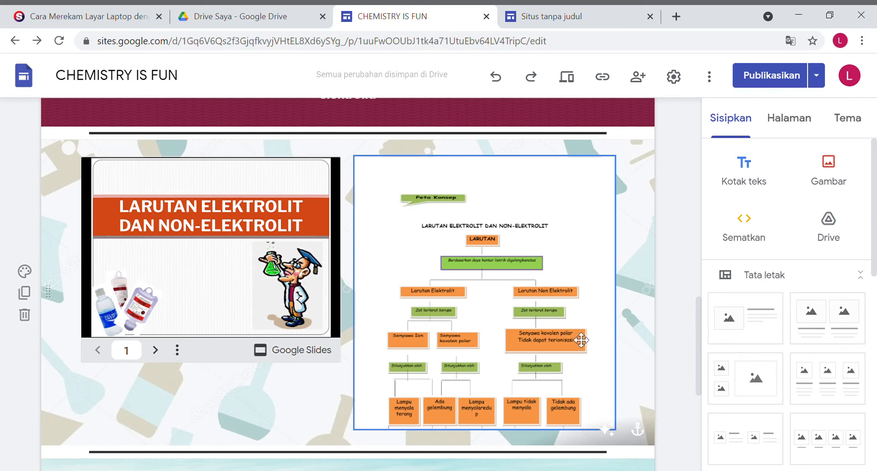
{"action": "scroll", "coordinate": [821, 371], "scroll_direction": "down", "scroll_amount": 2}
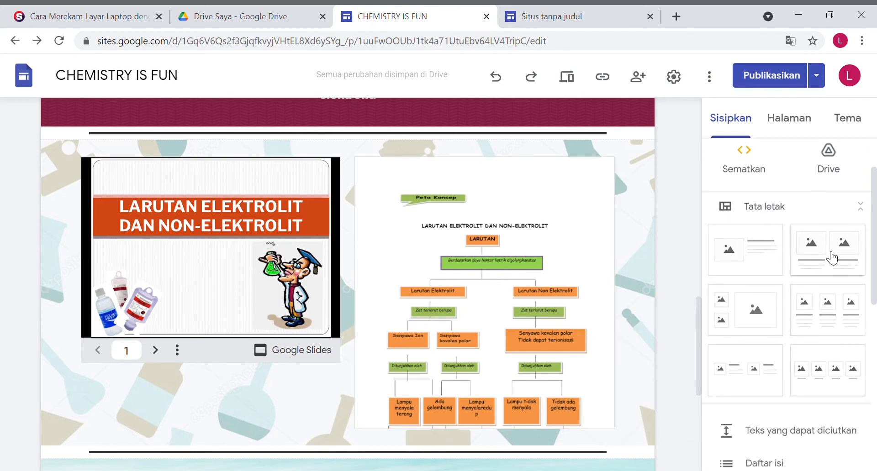
{"action": "scroll", "coordinate": [799, 327], "scroll_direction": "down", "scroll_amount": 2}
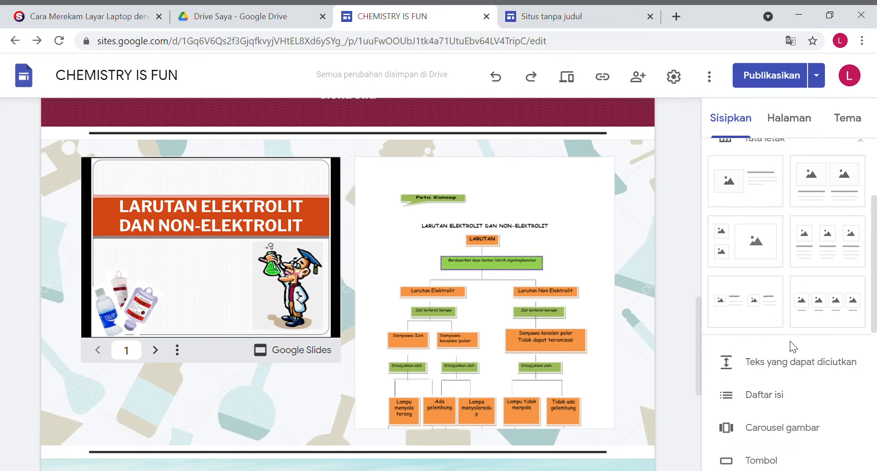
{"action": "scroll", "coordinate": [793, 347], "scroll_direction": "down", "scroll_amount": 2}
{"action": "scroll", "coordinate": [773, 340], "scroll_direction": "down", "scroll_amount": 8}
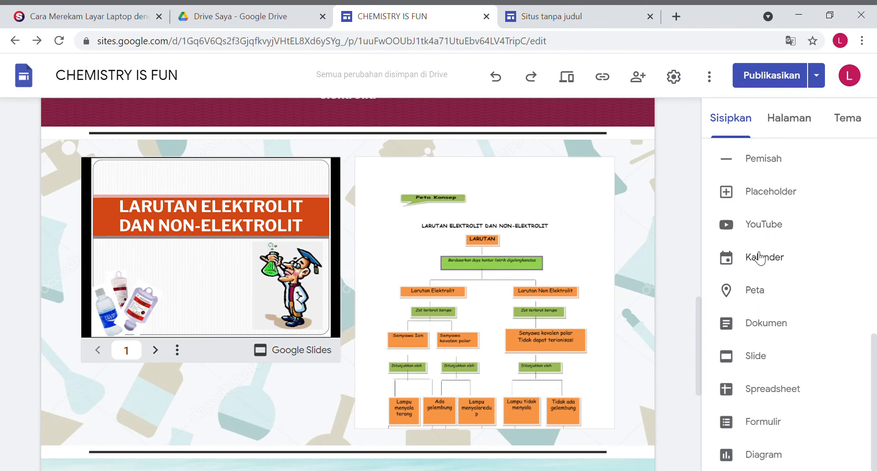
Search YouTube for "LARUTAN ELEKTROLIT" in the video picker and close it without inserting a video
{"action": "left_click", "coordinate": [772, 228]}
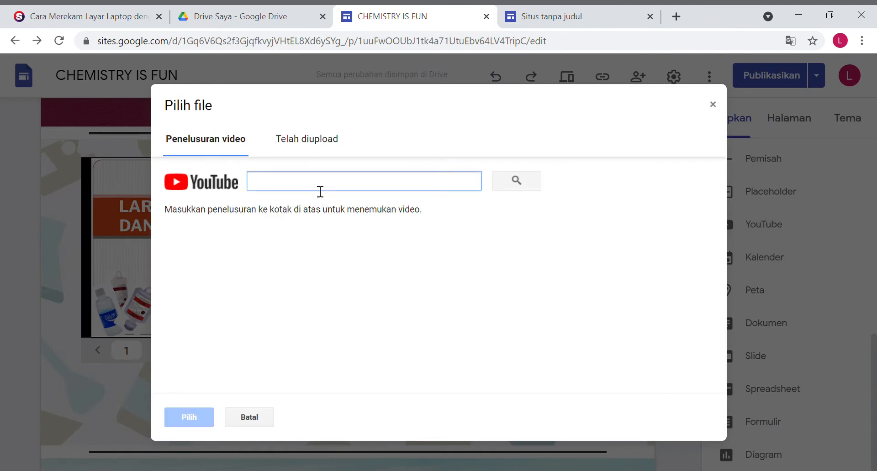
{"action": "type", "text": "LARUTAN ELEKTROLIT"}
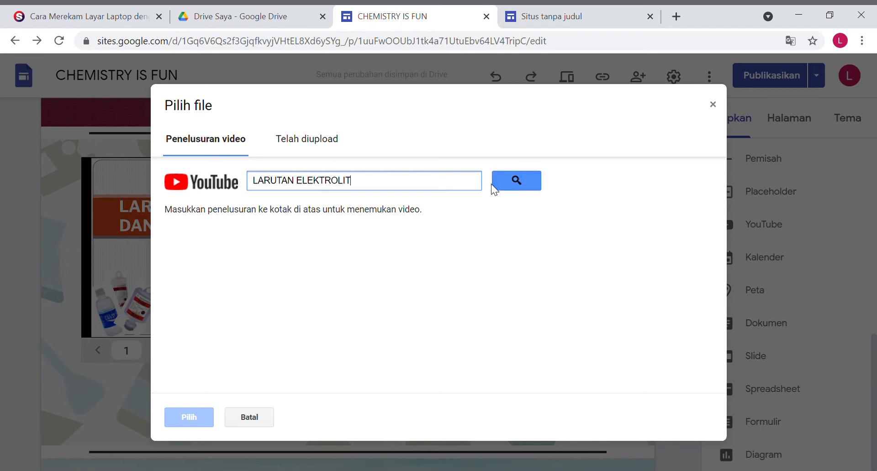
{"action": "left_click", "coordinate": [493, 186]}
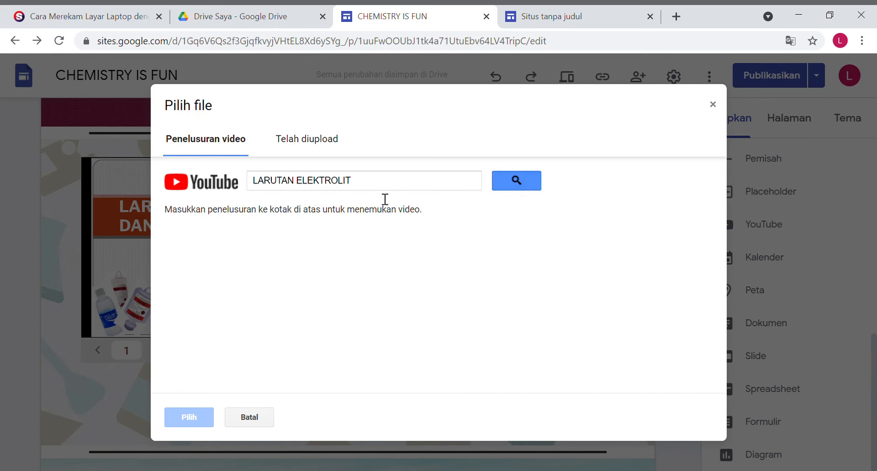
{"action": "left_click", "coordinate": [508, 181]}
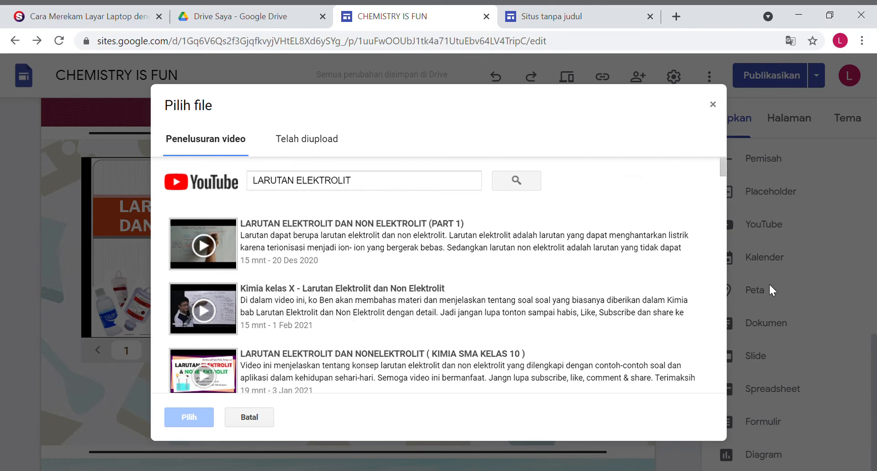
{"action": "left_click", "coordinate": [713, 104]}
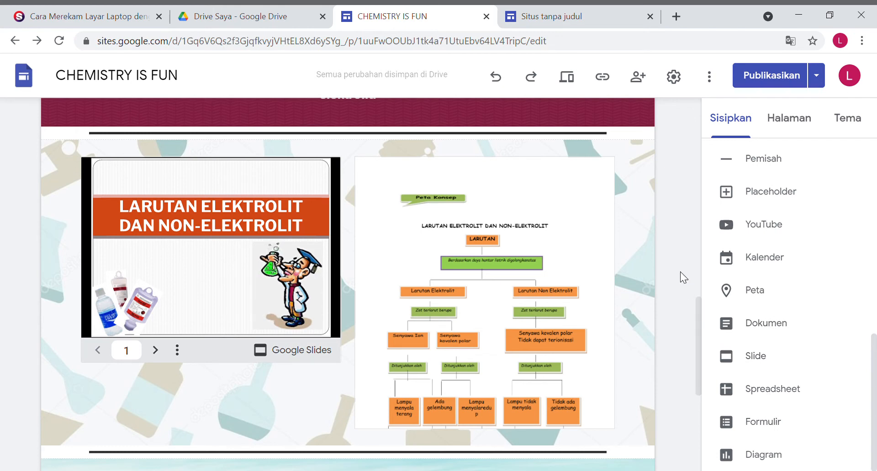
Open the PENILAIAN page and examine its embedded exercise form and the material and navigation buttons below it
{"action": "left_click", "coordinate": [796, 123]}
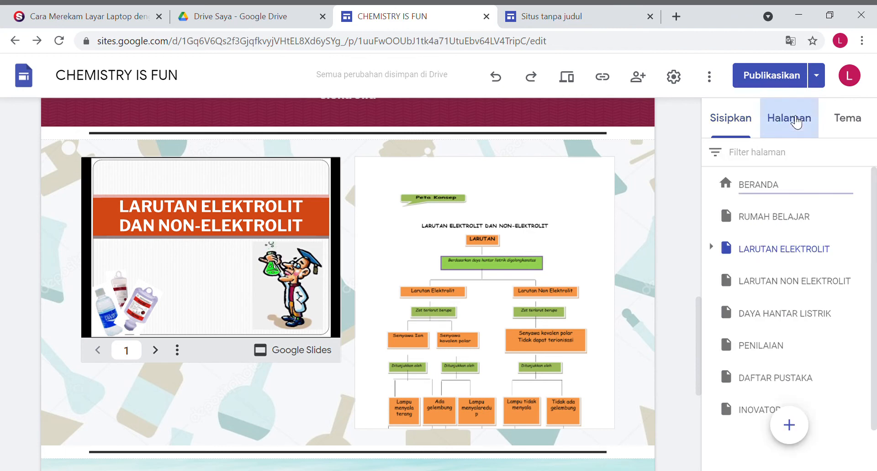
{"action": "left_click", "coordinate": [760, 346]}
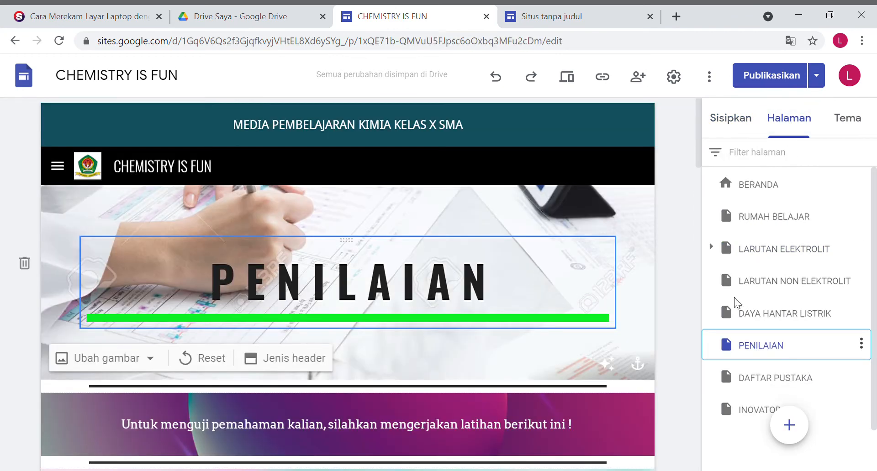
{"action": "scroll", "coordinate": [670, 337], "scroll_direction": "down", "scroll_amount": 3}
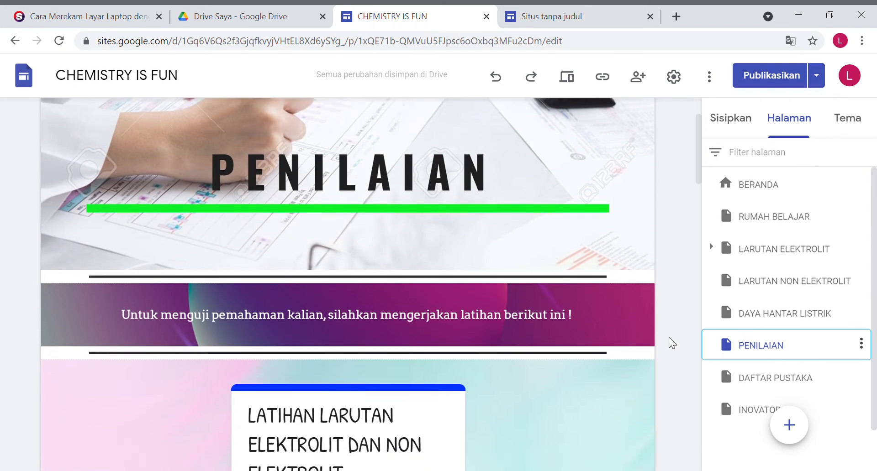
{"action": "scroll", "coordinate": [661, 344], "scroll_direction": "down", "scroll_amount": 4}
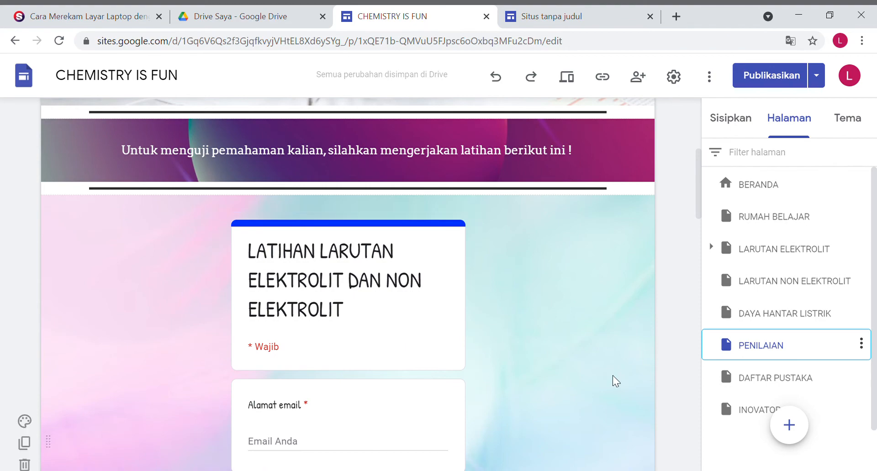
{"action": "scroll", "coordinate": [599, 384], "scroll_direction": "down", "scroll_amount": 7}
{"action": "scroll", "coordinate": [334, 259], "scroll_direction": "up", "scroll_amount": 5}
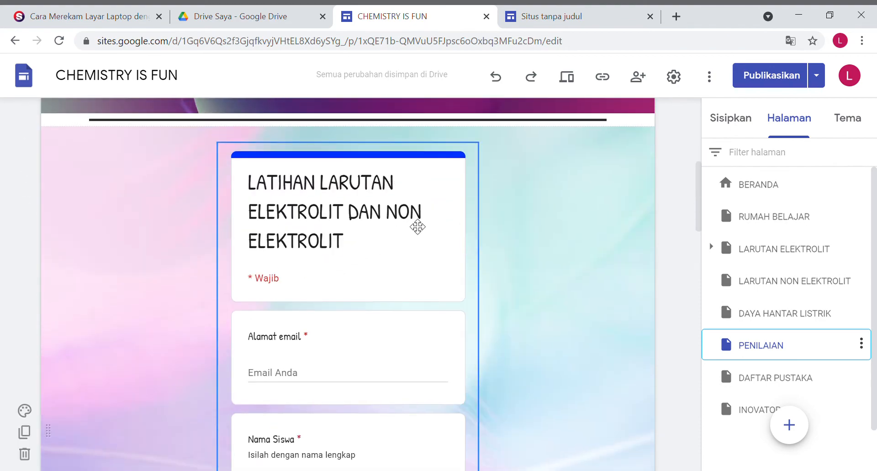
{"action": "scroll", "coordinate": [512, 300], "scroll_direction": "down", "scroll_amount": 15}
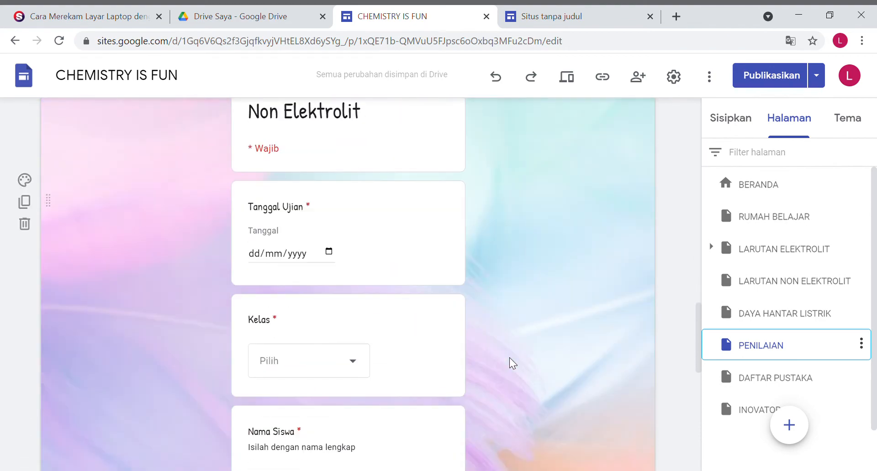
{"action": "scroll", "coordinate": [507, 359], "scroll_direction": "down", "scroll_amount": 10}
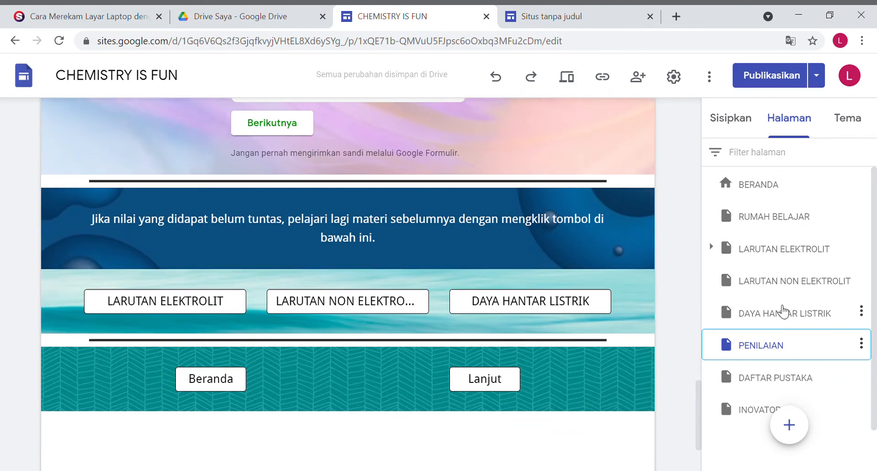
Open the DAYA HANTAR LISTRIK page and check the link attached to the Derajat Ionisasi text
{"action": "left_click", "coordinate": [783, 312]}
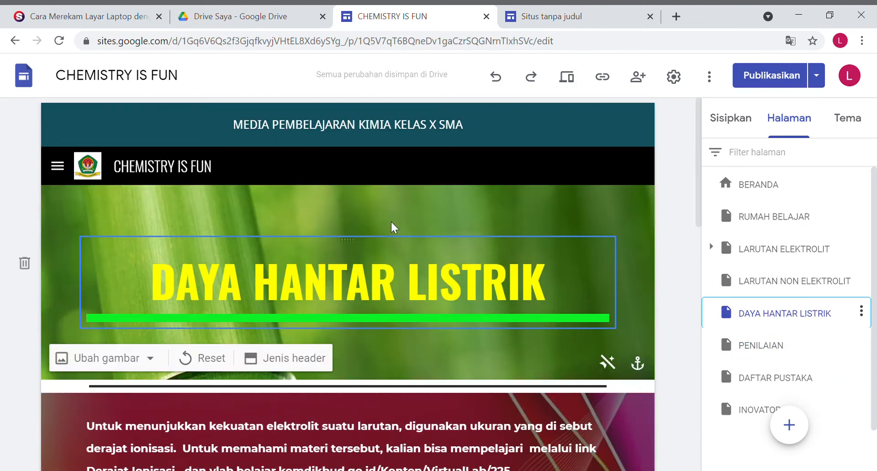
{"action": "scroll", "coordinate": [438, 213], "scroll_direction": "down", "scroll_amount": 8}
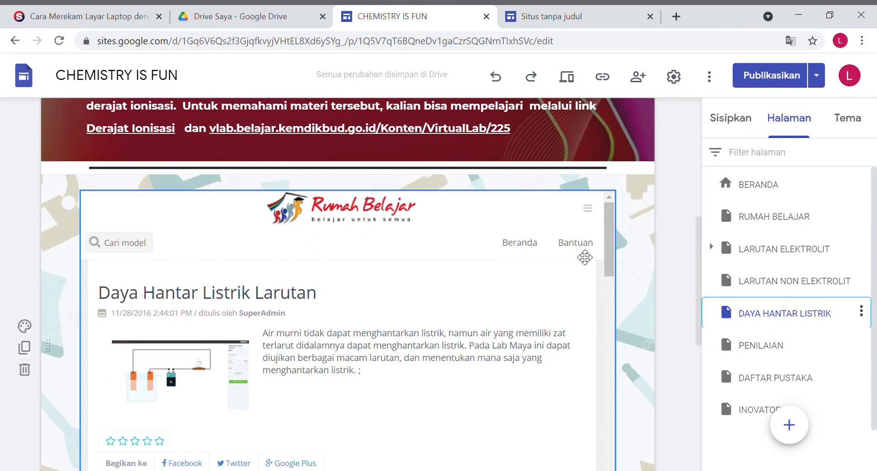
{"action": "scroll", "coordinate": [585, 257], "scroll_direction": "up", "scroll_amount": 2}
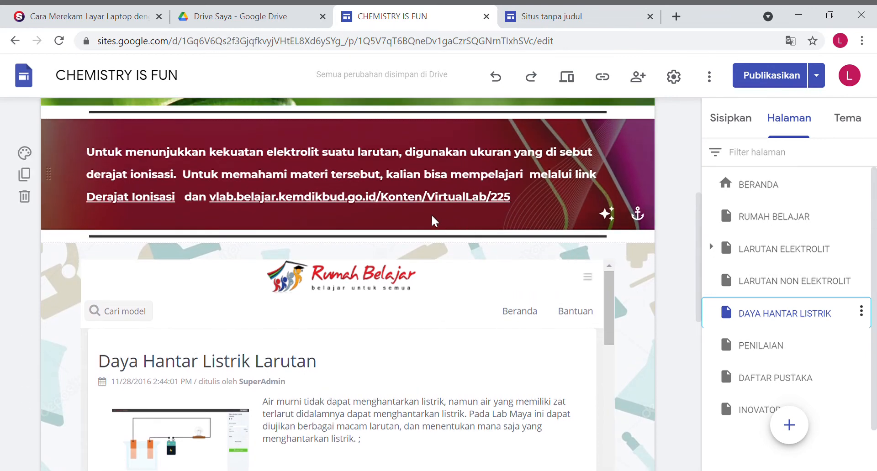
{"action": "left_click", "coordinate": [129, 197]}
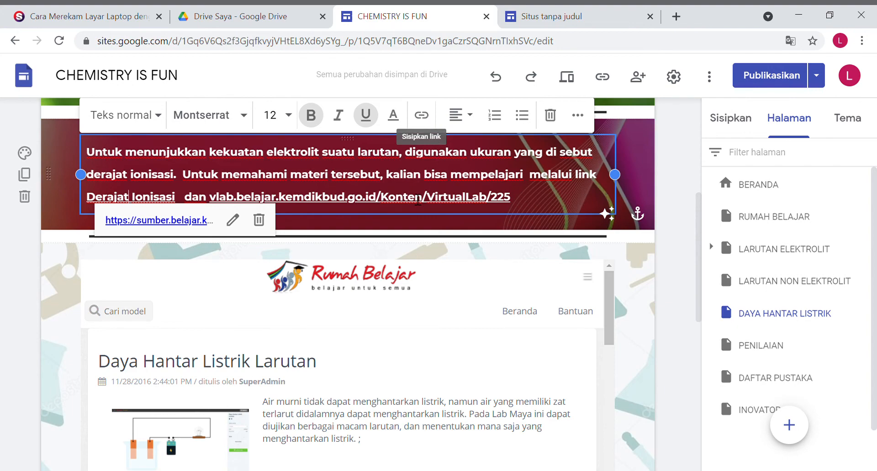
{"action": "left_click", "coordinate": [439, 359]}
Examine the embedded Daya Hantar Listrik Larutan lab and the Kembali, Lanjut and Beranda buttons, and return to the page list
{"action": "scroll", "coordinate": [439, 360], "scroll_direction": "down", "scroll_amount": 4}
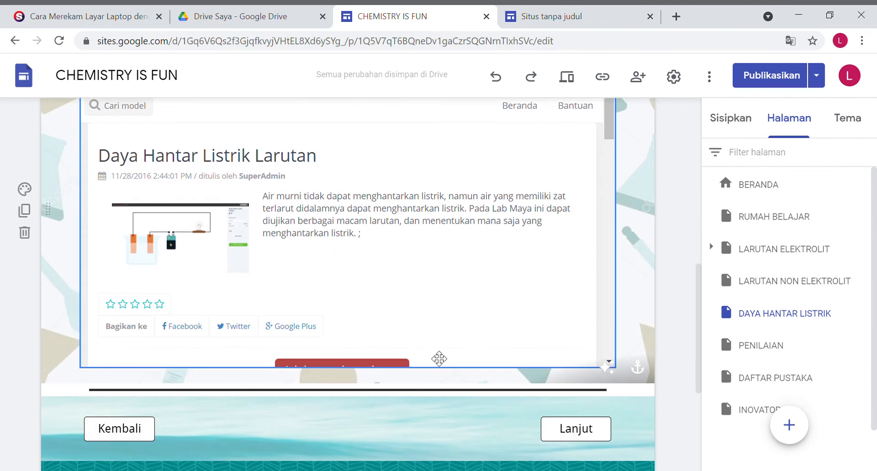
{"action": "scroll", "coordinate": [439, 359], "scroll_direction": "down", "scroll_amount": 1}
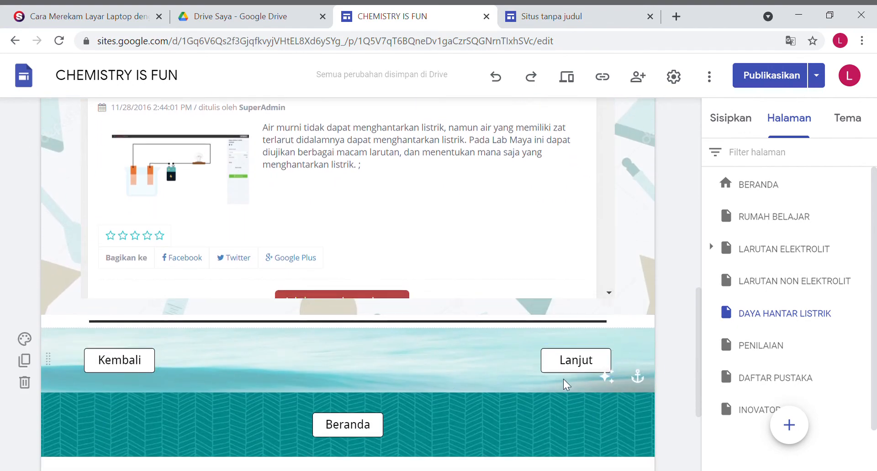
{"action": "left_click", "coordinate": [732, 127]}
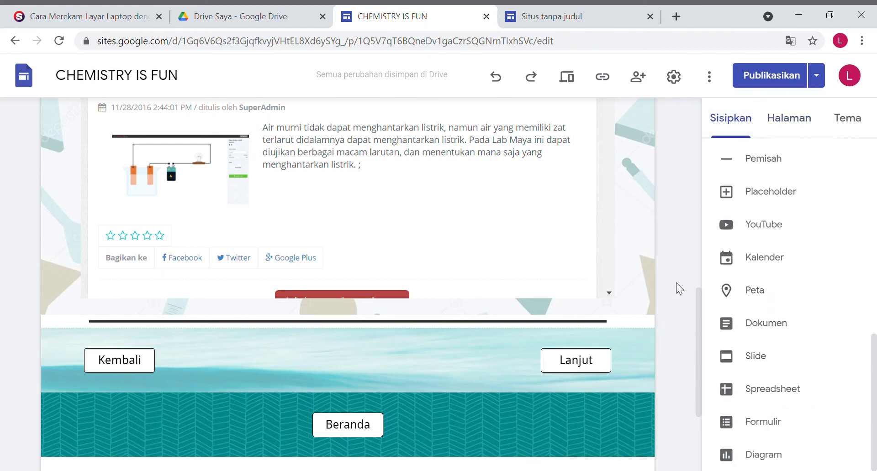
{"action": "left_click", "coordinate": [792, 125]}
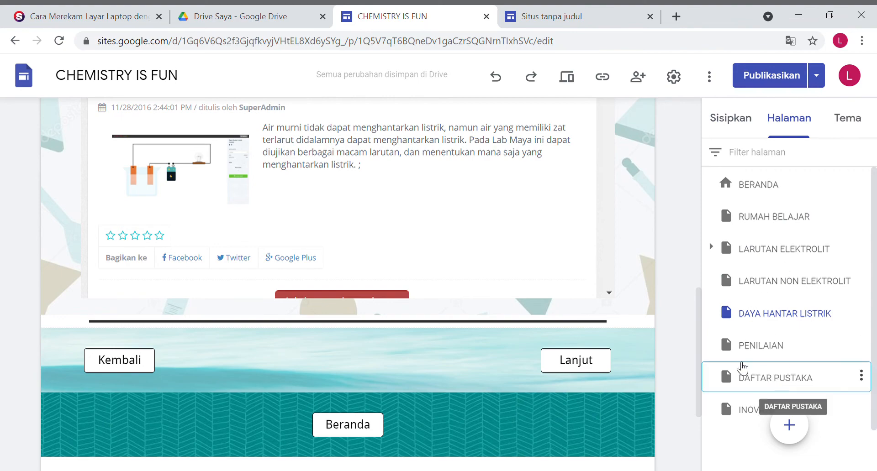
Open the DAFTAR PUSTAKA page and the INOVATOR page, examining the reference links and the About me profile section
{"action": "left_click", "coordinate": [772, 380]}
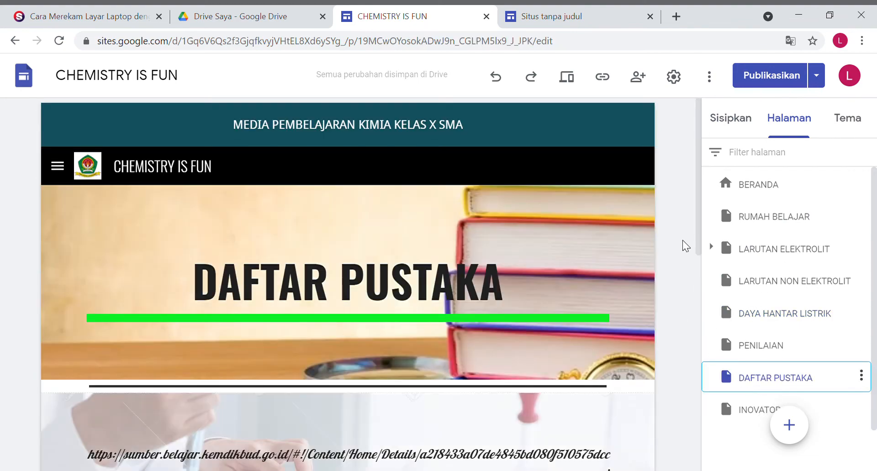
{"action": "scroll", "coordinate": [333, 390], "scroll_direction": "down", "scroll_amount": 3}
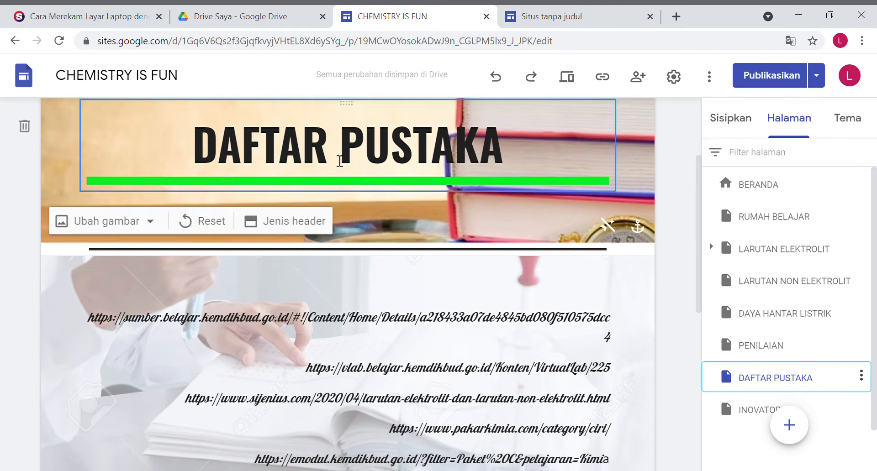
{"action": "left_click", "coordinate": [747, 413]}
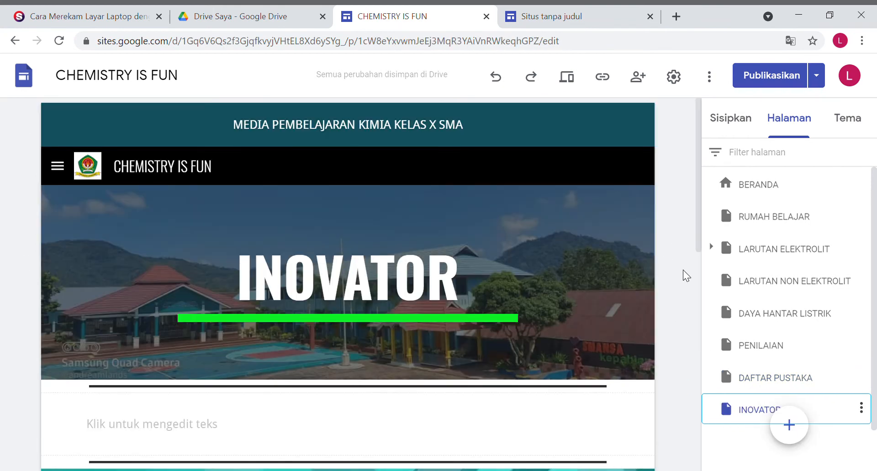
{"action": "scroll", "coordinate": [684, 270], "scroll_direction": "down", "scroll_amount": 4}
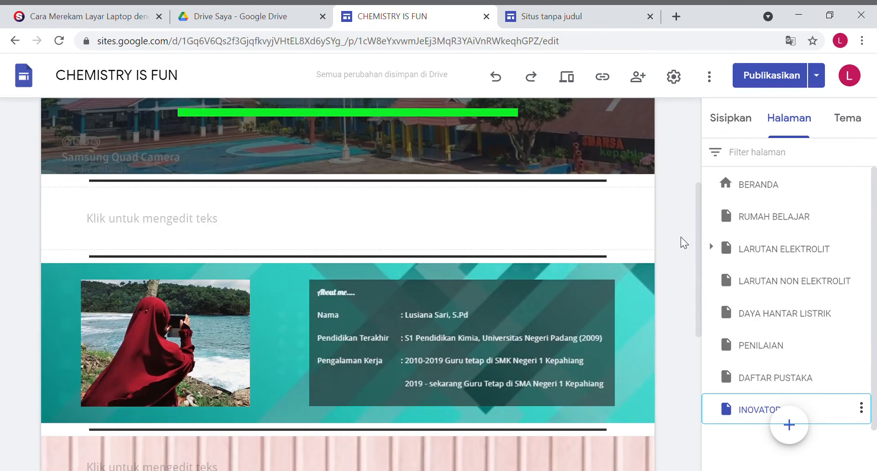
{"action": "scroll", "coordinate": [680, 237], "scroll_direction": "up", "scroll_amount": 4}
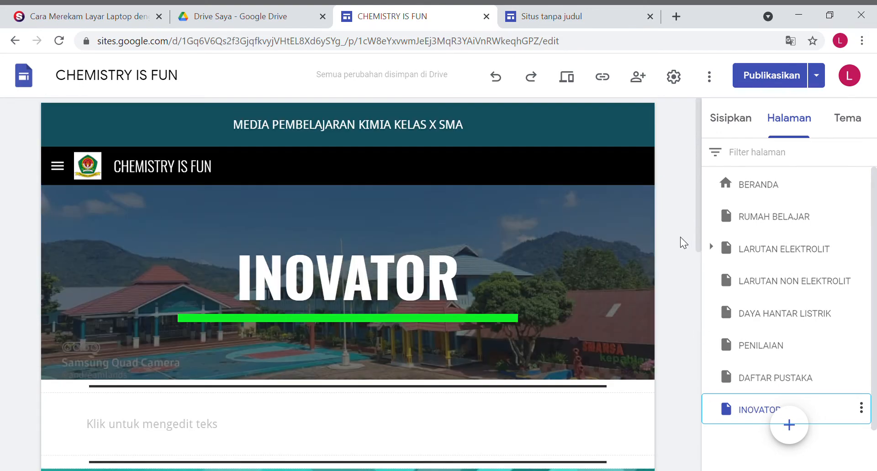
Open the BERANDA page and check the available navigation modes and navigation colours in the site settings
{"action": "left_click", "coordinate": [762, 190]}
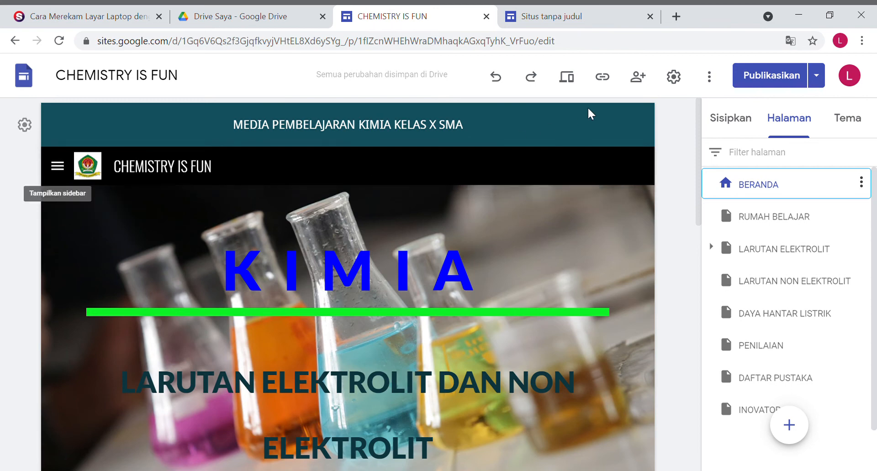
{"action": "left_click", "coordinate": [674, 77]}
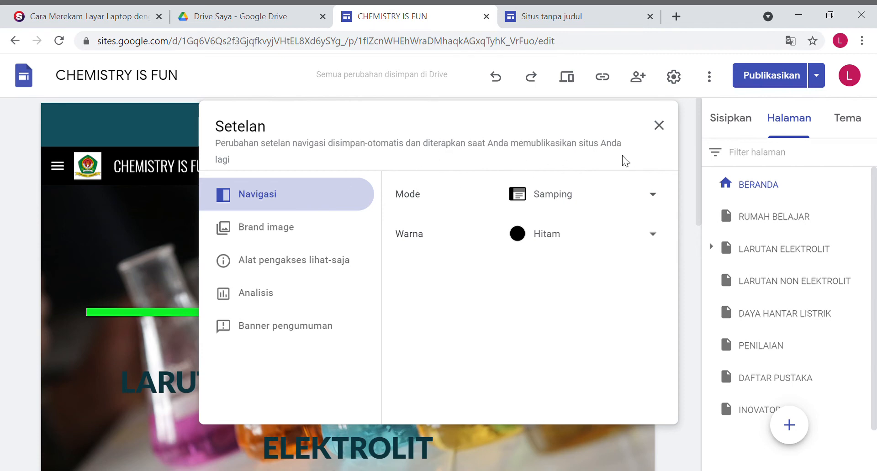
{"action": "left_click", "coordinate": [660, 196]}
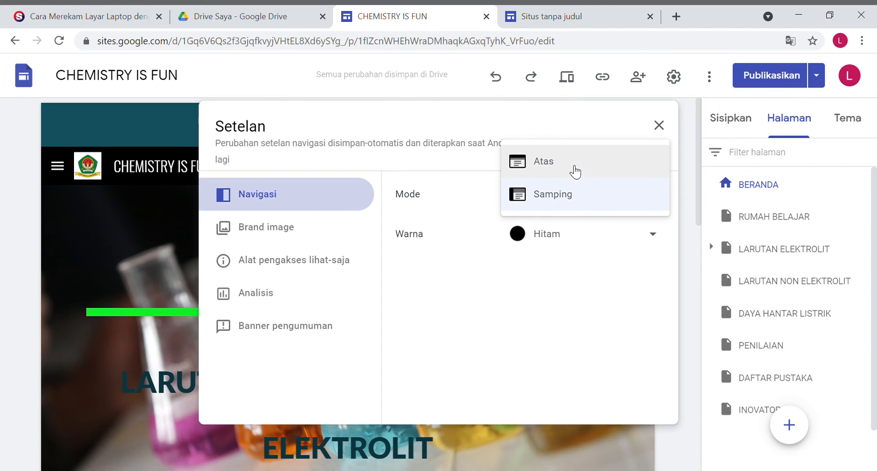
{"action": "left_click", "coordinate": [559, 205]}
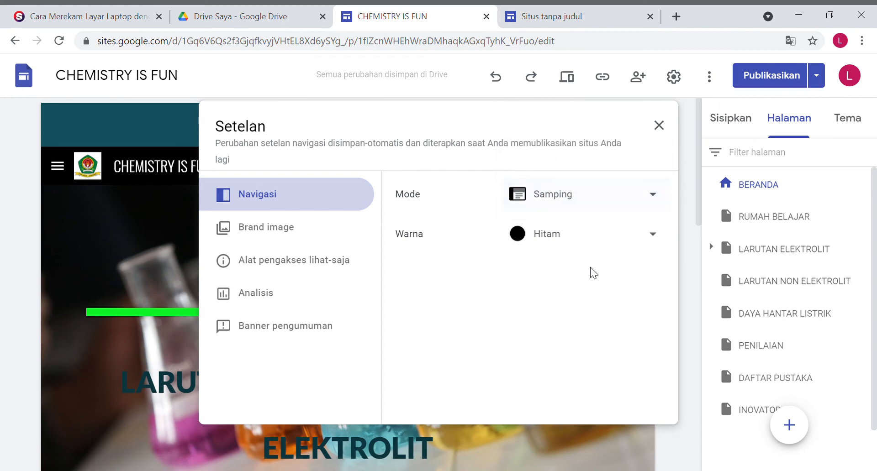
{"action": "left_click", "coordinate": [653, 239]}
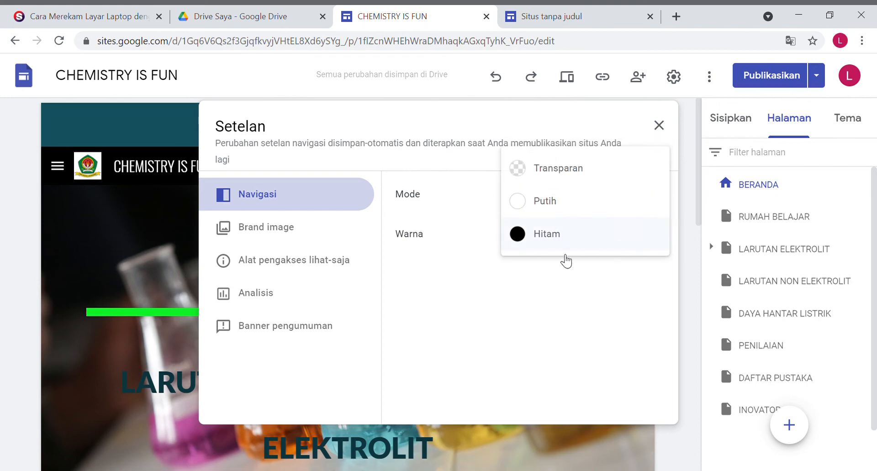
{"action": "left_click", "coordinate": [529, 299]}
Examine the brand image settings for the logo and favicon, and the settings for view-only visitor tools
{"action": "left_click", "coordinate": [279, 240]}
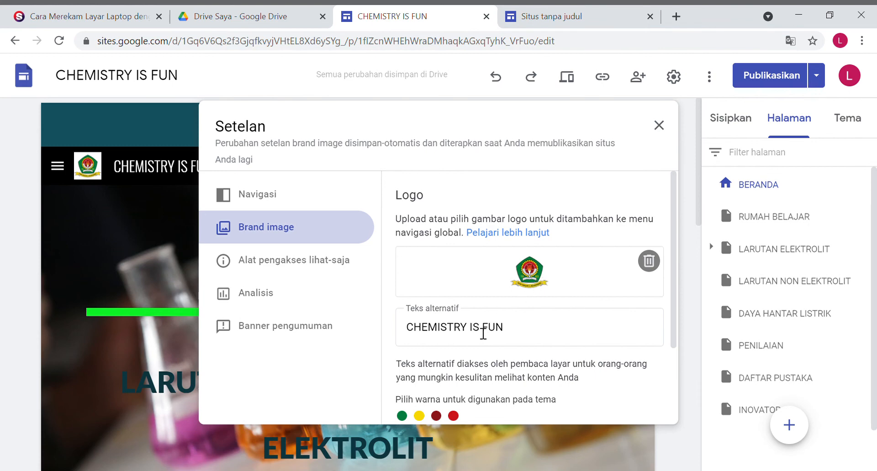
{"action": "scroll", "coordinate": [479, 332], "scroll_direction": "down", "scroll_amount": 3}
{"action": "scroll", "coordinate": [498, 306], "scroll_direction": "up", "scroll_amount": 3}
{"action": "scroll", "coordinate": [526, 283], "scroll_direction": "down", "scroll_amount": 3}
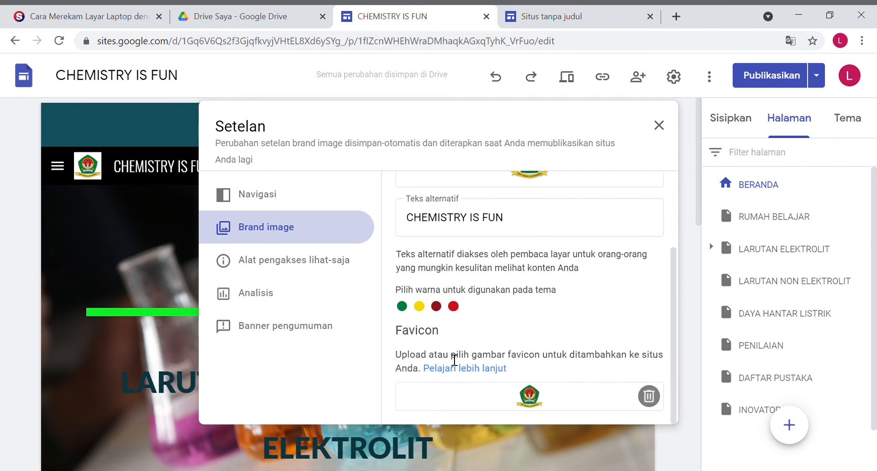
{"action": "left_click", "coordinate": [304, 271]}
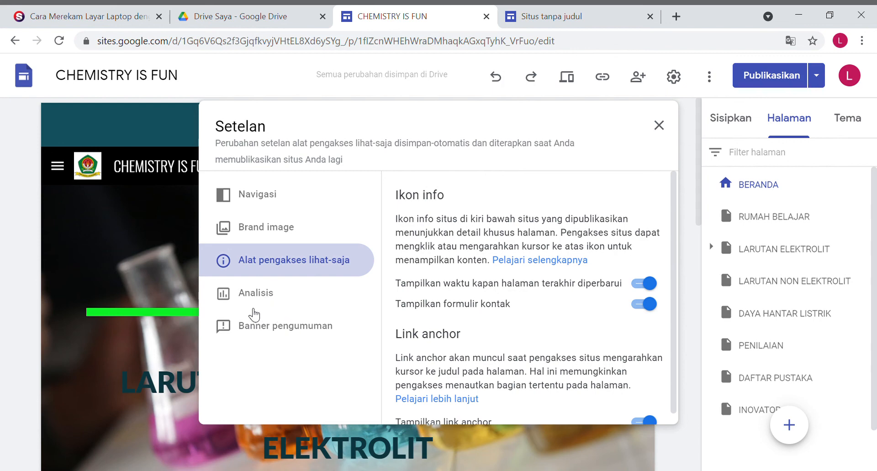
Examine the announcement banner's colour, message, button, link and Semua halaman visibility settings, and close the site settings
{"action": "left_click", "coordinate": [280, 334]}
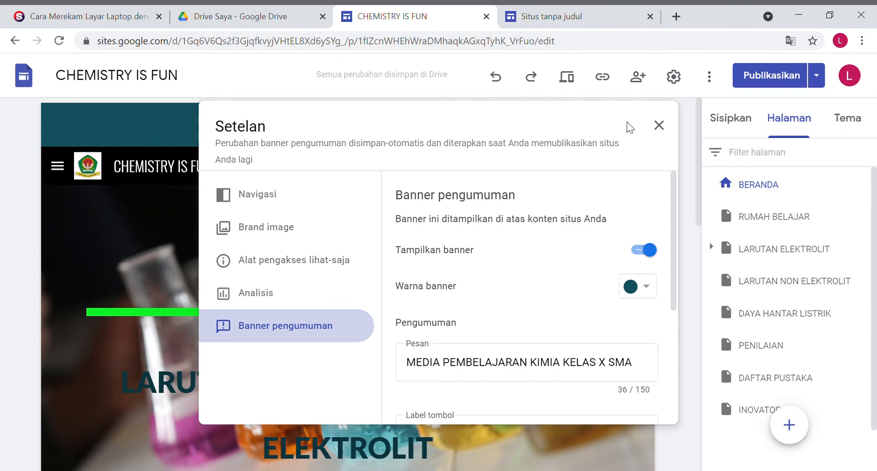
{"action": "left_click", "coordinate": [658, 125]}
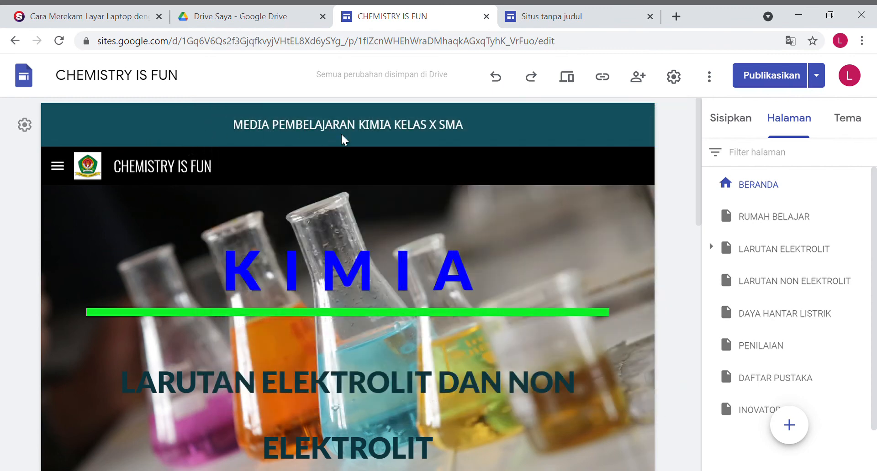
{"action": "left_click", "coordinate": [24, 124]}
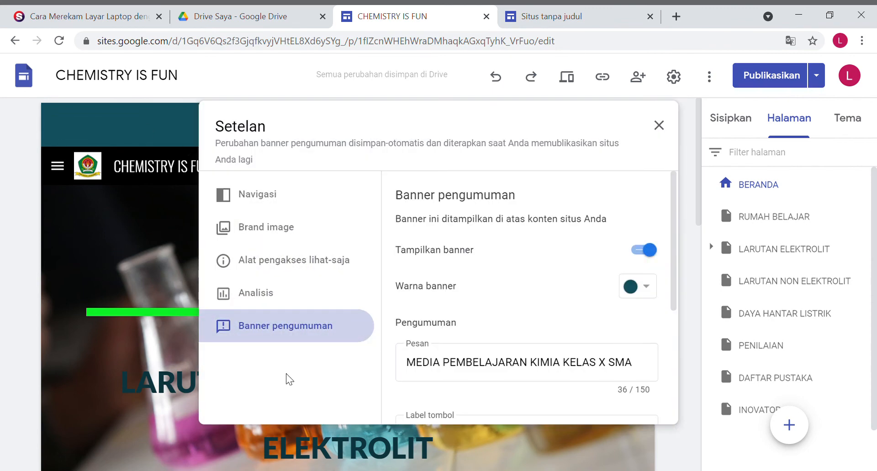
{"action": "scroll", "coordinate": [502, 278], "scroll_direction": "down", "scroll_amount": 2}
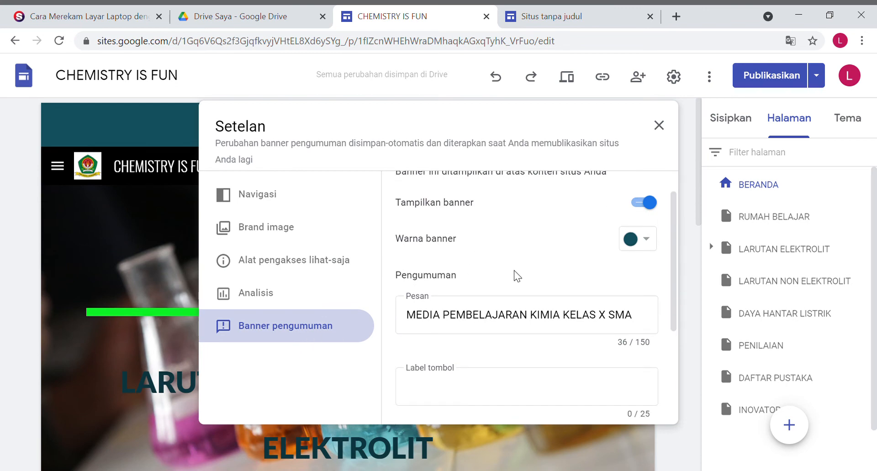
{"action": "scroll", "coordinate": [626, 258], "scroll_direction": "up", "scroll_amount": 2}
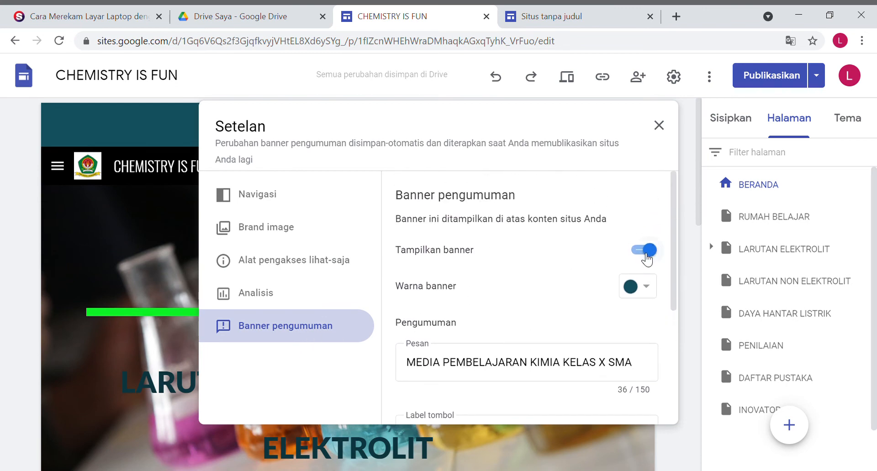
{"action": "left_click", "coordinate": [653, 287]}
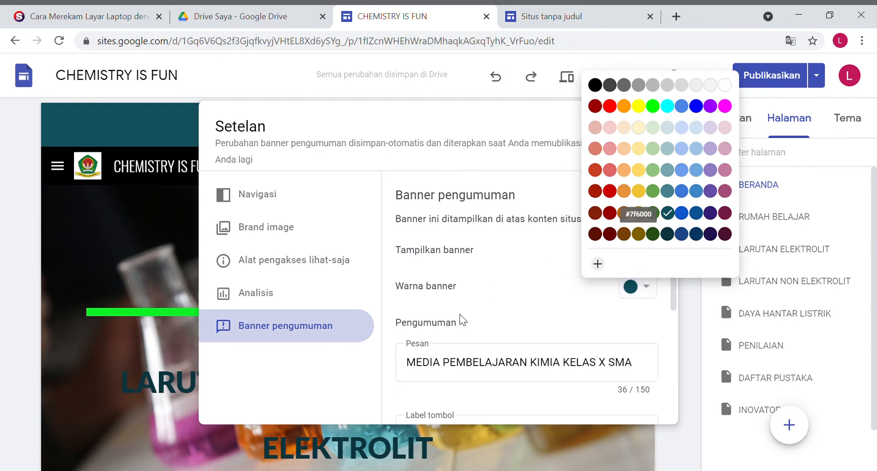
{"action": "left_click", "coordinate": [355, 277]}
{"action": "scroll", "coordinate": [511, 341], "scroll_direction": "down", "scroll_amount": 2}
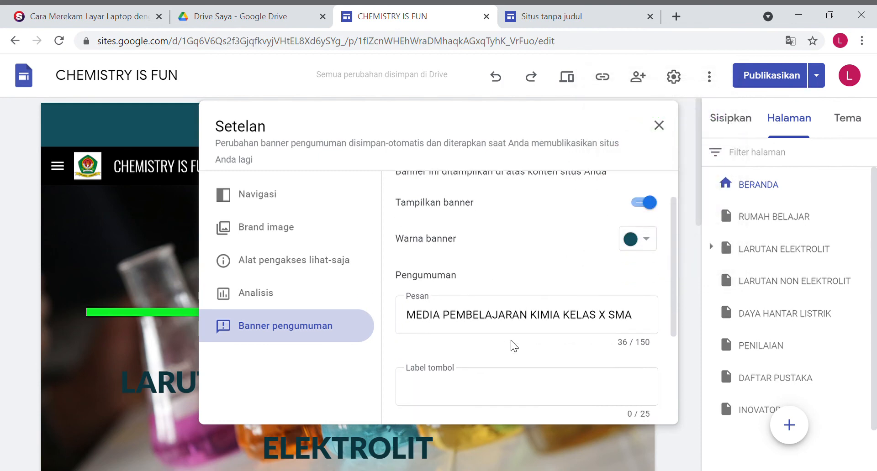
{"action": "left_click", "coordinate": [589, 300]}
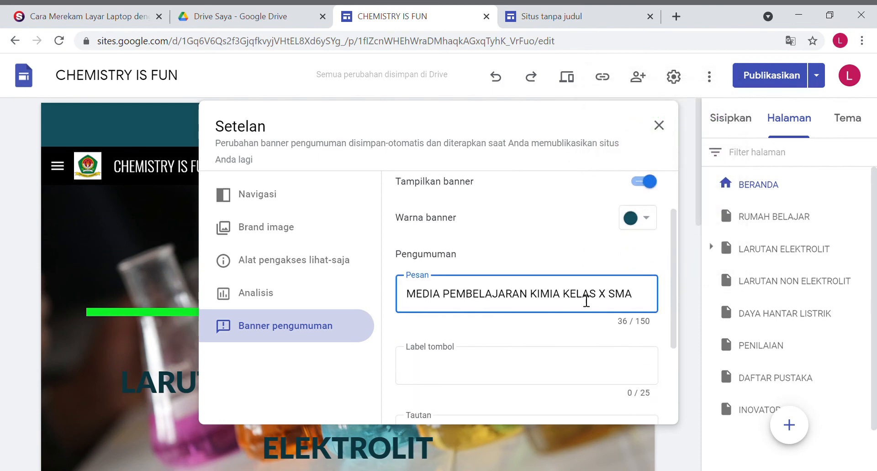
{"action": "scroll", "coordinate": [570, 309], "scroll_direction": "down", "scroll_amount": 3}
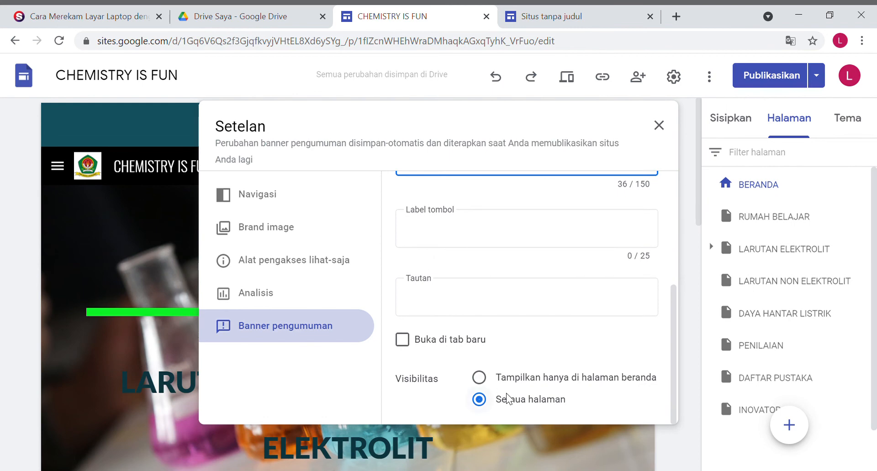
{"action": "left_click", "coordinate": [547, 404]}
{"action": "left_click", "coordinate": [659, 125]}
Examine the BERANDA header with the KIMIA title and check its options for changing the image, without choosing one
{"action": "scroll", "coordinate": [274, 242], "scroll_direction": "down", "scroll_amount": 4}
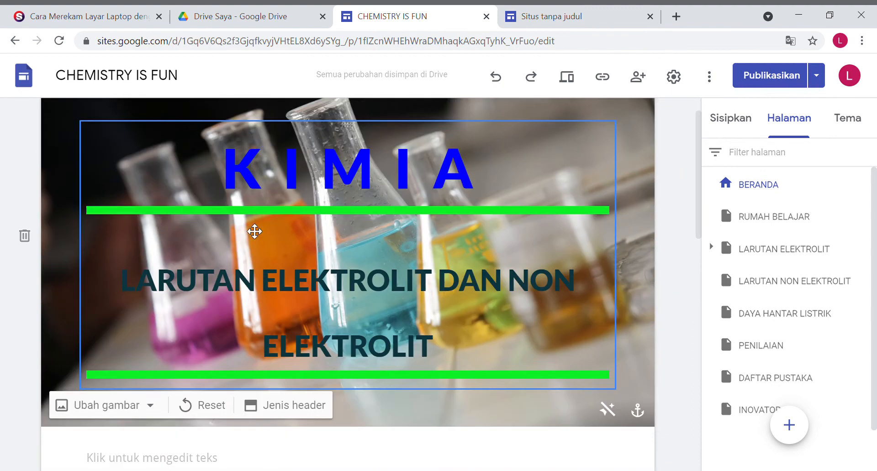
{"action": "scroll", "coordinate": [366, 233], "scroll_direction": "up", "scroll_amount": 4}
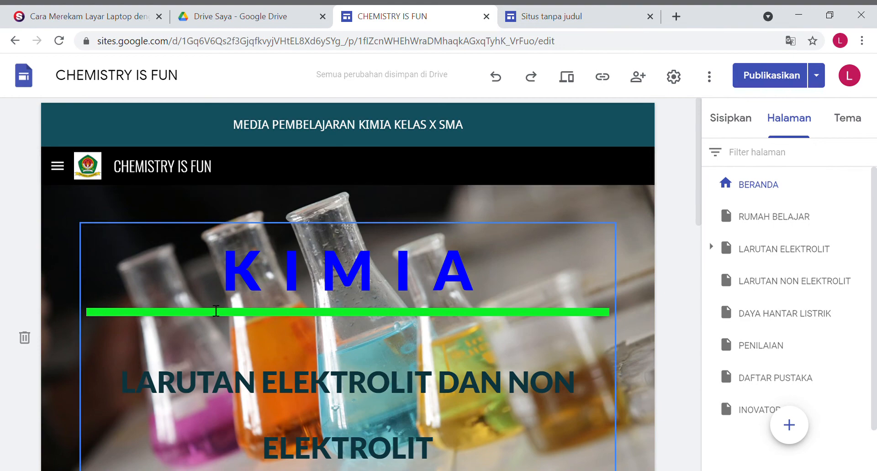
{"action": "scroll", "coordinate": [74, 344], "scroll_direction": "down", "scroll_amount": 3}
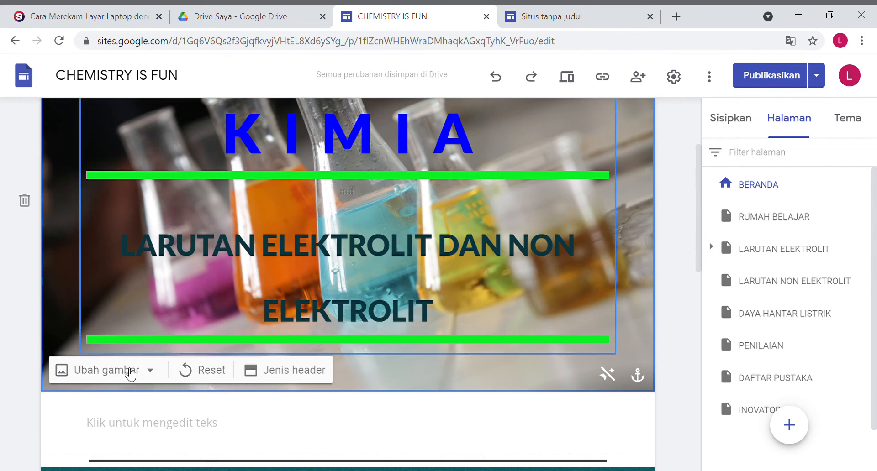
{"action": "left_click", "coordinate": [154, 371]}
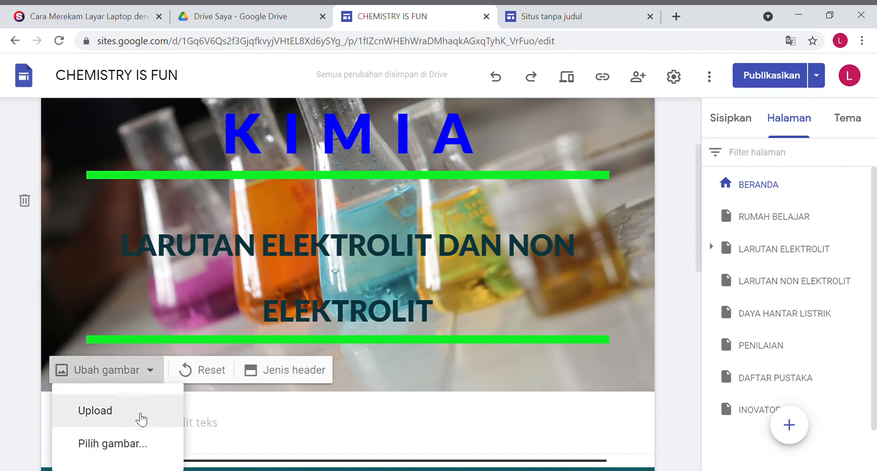
{"action": "left_click", "coordinate": [363, 373]}
Check the background options of the Selamat Datang section and examine the page navigation buttons and footer below it
{"action": "scroll", "coordinate": [160, 425], "scroll_direction": "down", "scroll_amount": 3}
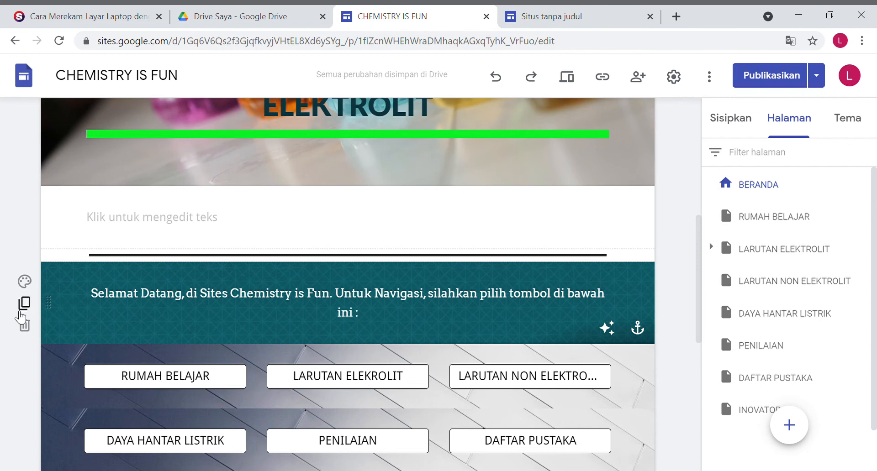
{"action": "left_click", "coordinate": [26, 282]}
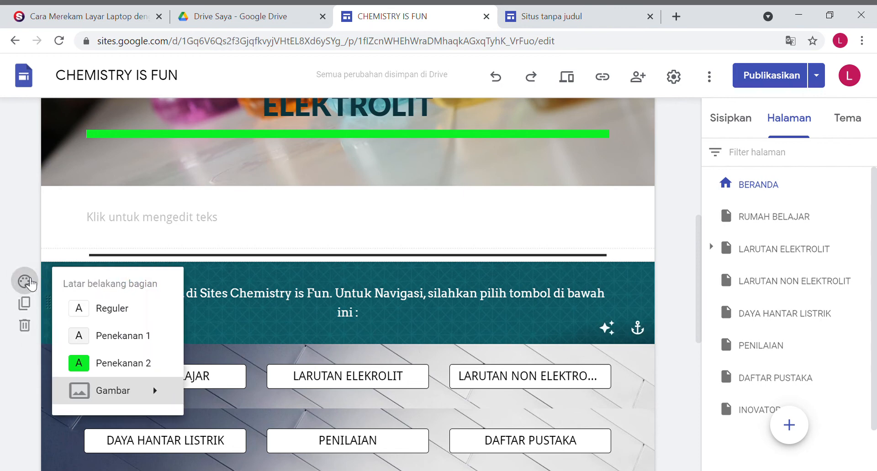
{"action": "mouse_move", "coordinate": [122, 395]}
{"action": "left_click", "coordinate": [215, 407]}
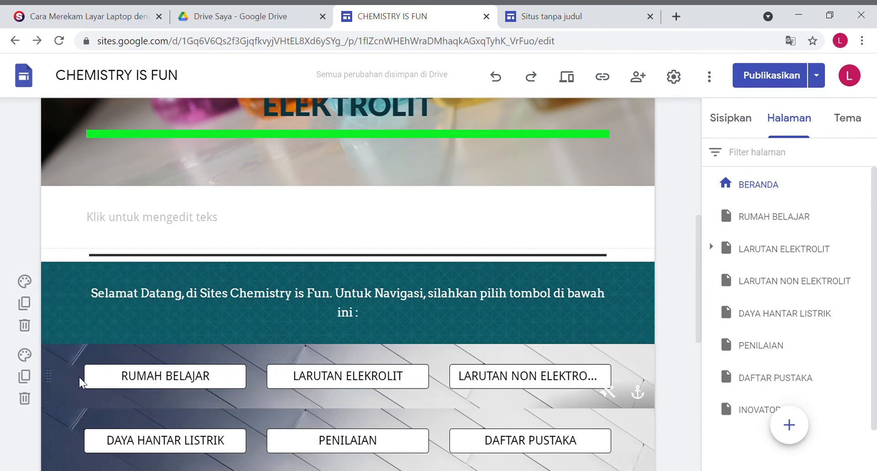
{"action": "left_click", "coordinate": [25, 282]}
{"action": "mouse_move", "coordinate": [151, 398]}
{"action": "left_click", "coordinate": [211, 407]}
{"action": "scroll", "coordinate": [356, 413], "scroll_direction": "down", "scroll_amount": 4}
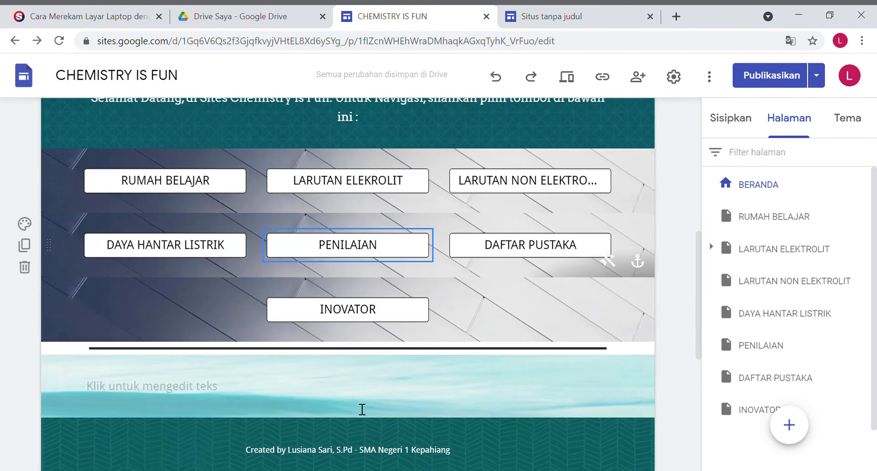
{"action": "scroll", "coordinate": [362, 409], "scroll_direction": "down", "scroll_amount": 4}
{"action": "scroll", "coordinate": [391, 344], "scroll_direction": "up", "scroll_amount": 6}
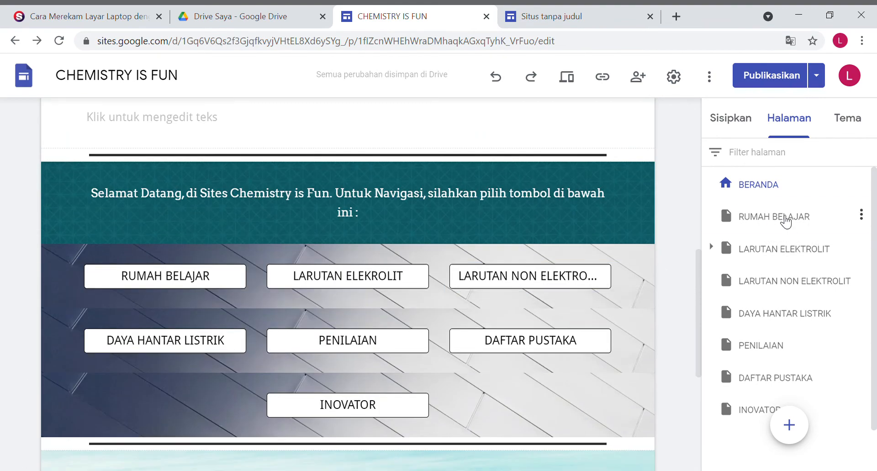
Open the RUMAH BELAJAR page and preview it in phone view, from the header down to the Kembali, Lanjut and Beranda buttons
{"action": "left_click", "coordinate": [786, 219]}
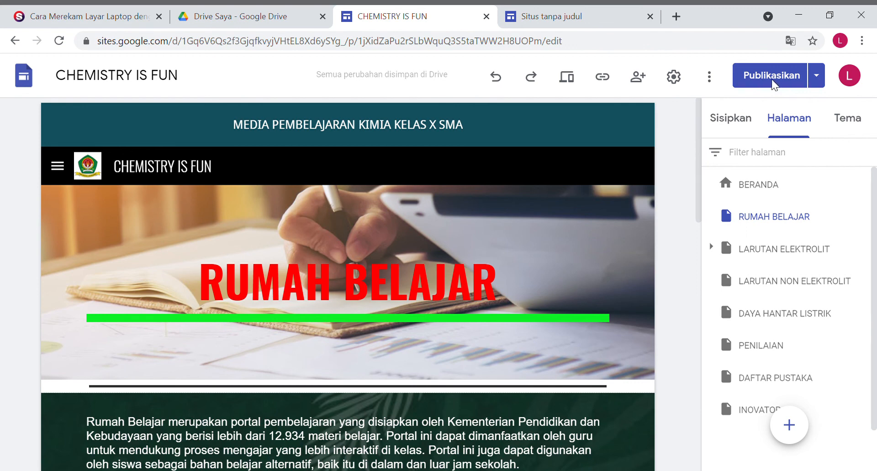
{"action": "mouse_move", "coordinate": [461, 197]}
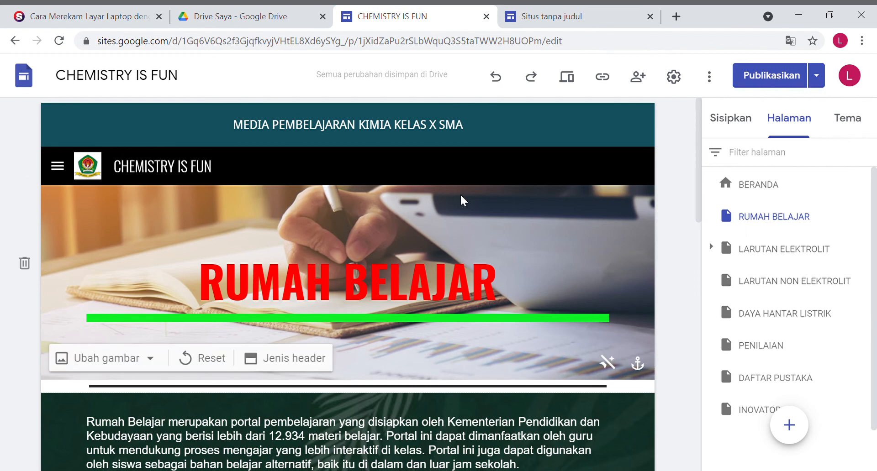
{"action": "left_click", "coordinate": [565, 77]}
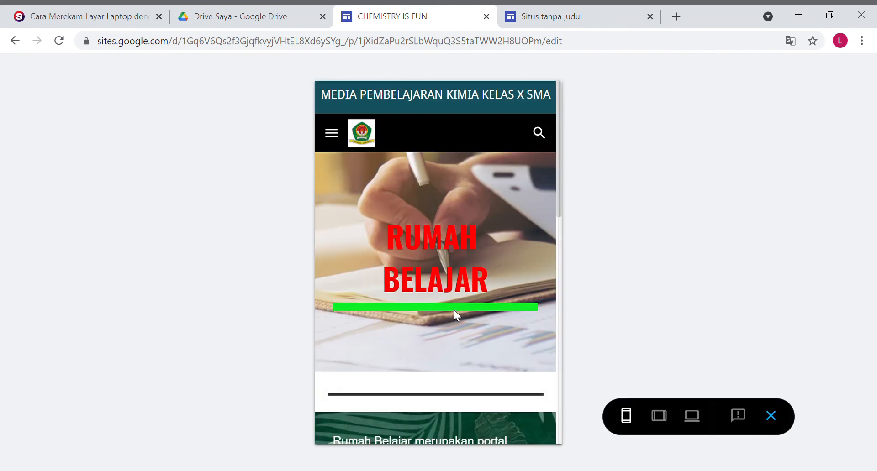
{"action": "scroll", "coordinate": [455, 310], "scroll_direction": "down", "scroll_amount": 5}
{"action": "scroll", "coordinate": [453, 309], "scroll_direction": "down", "scroll_amount": 1}
{"action": "scroll", "coordinate": [456, 344], "scroll_direction": "down", "scroll_amount": 5}
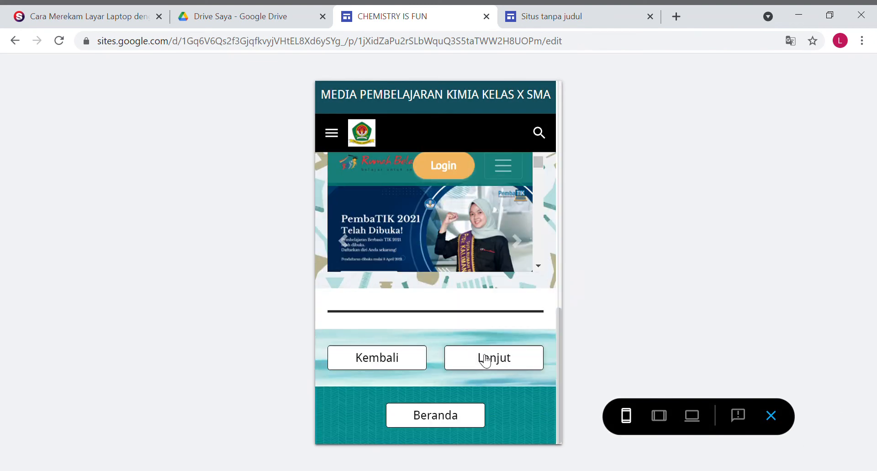
Preview the LARUTAN ELEKTROLIT and LARUTAN NON ELEKTROLIT pages in phone view down to their navigation buttons, and exit the preview
{"action": "scroll", "coordinate": [466, 292], "scroll_direction": "down", "scroll_amount": 8}
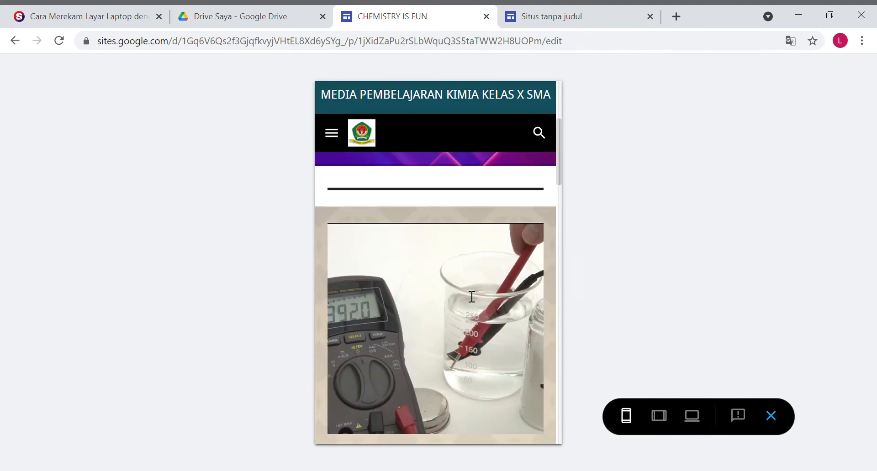
{"action": "scroll", "coordinate": [472, 297], "scroll_direction": "down", "scroll_amount": 12}
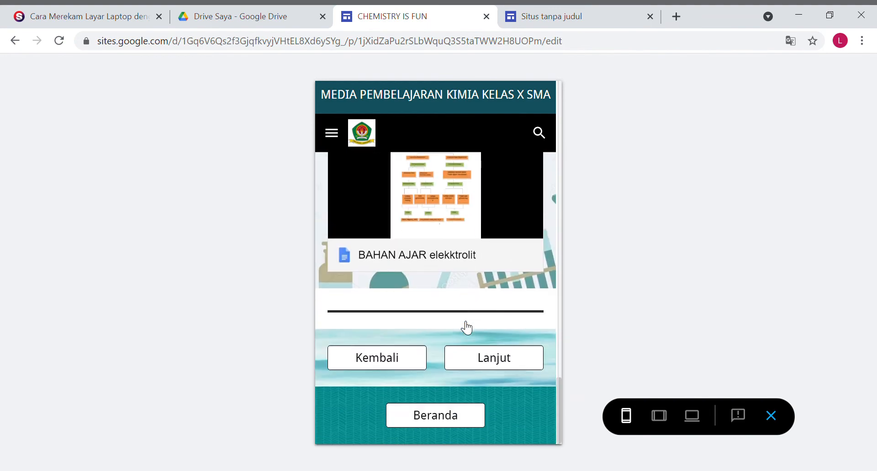
{"action": "left_click", "coordinate": [488, 368]}
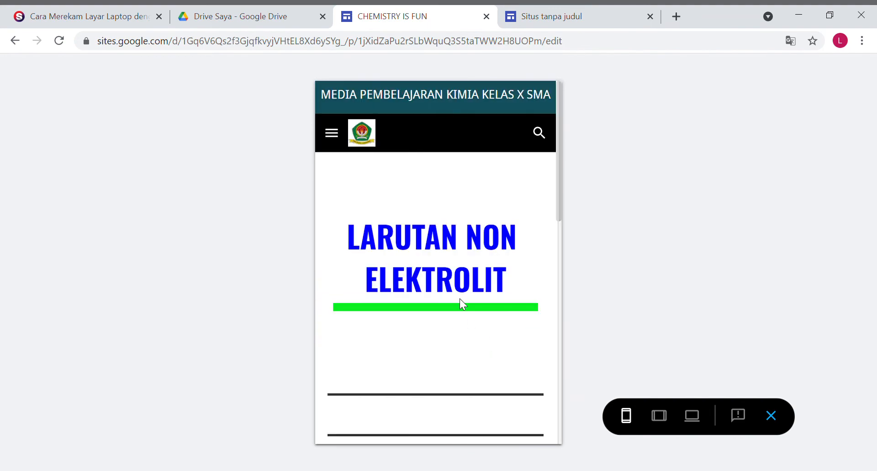
{"action": "scroll", "coordinate": [463, 277], "scroll_direction": "down", "scroll_amount": 10}
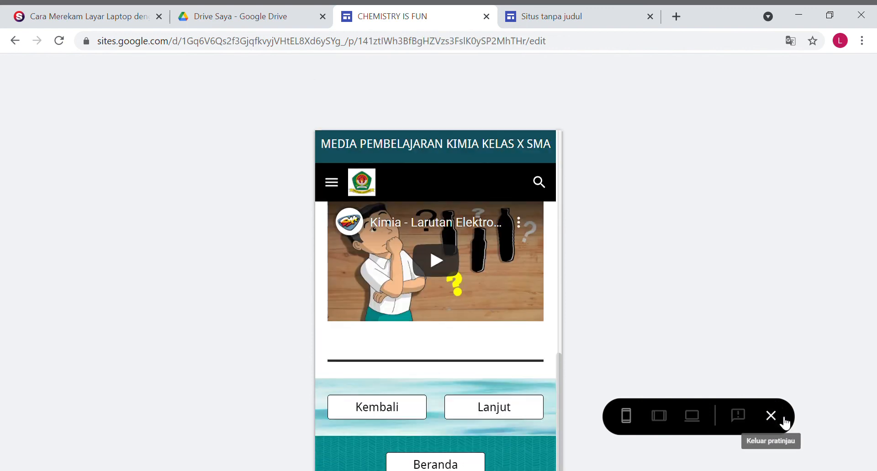
{"action": "left_click", "coordinate": [782, 417]}
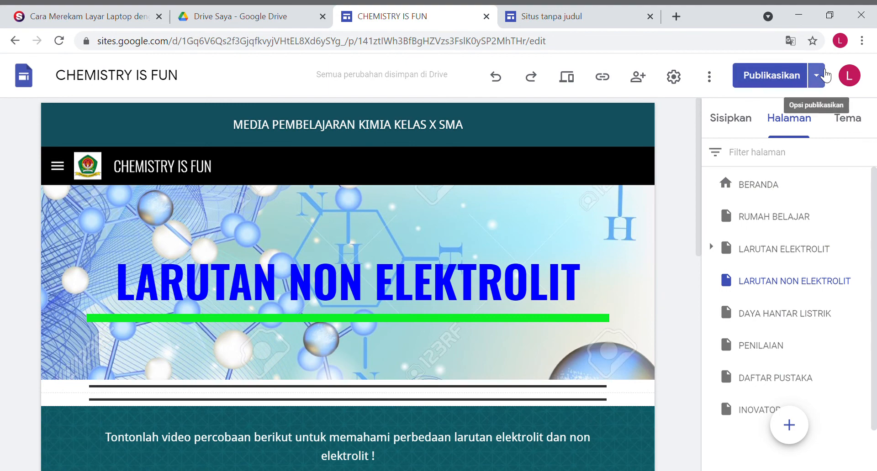
Start publishing the untitled site Situs tanpa judul with the web address mediapemebelajaran-kimia
{"action": "left_click", "coordinate": [575, 14]}
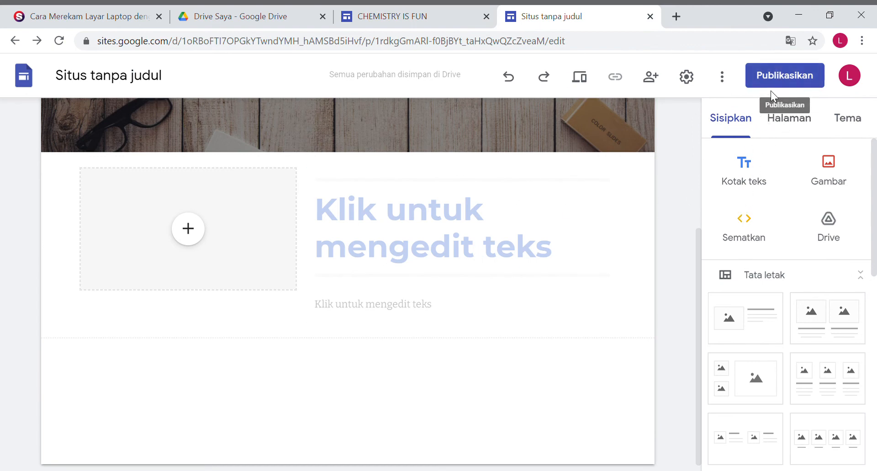
{"action": "left_click", "coordinate": [781, 70]}
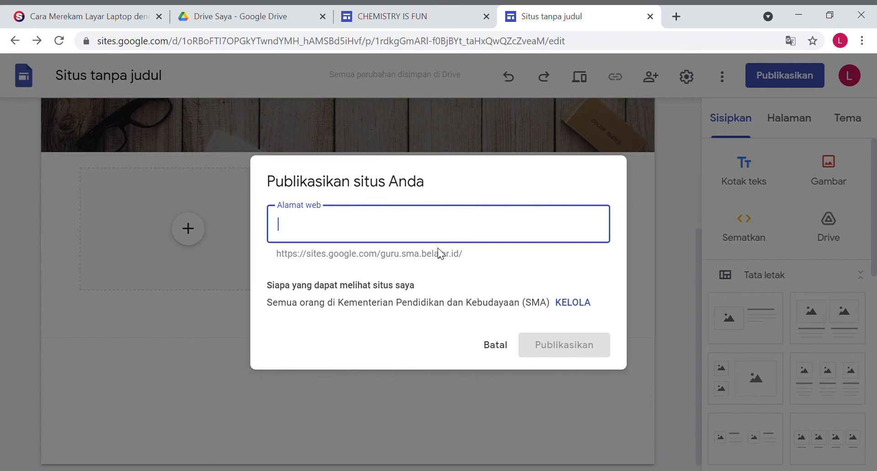
{"action": "type", "text": "mediap"}
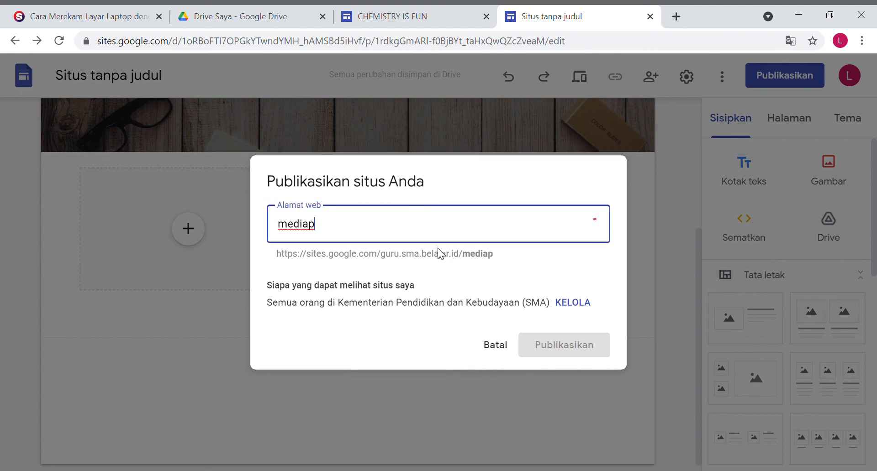
{"action": "type", "text": "emebelajaran"}
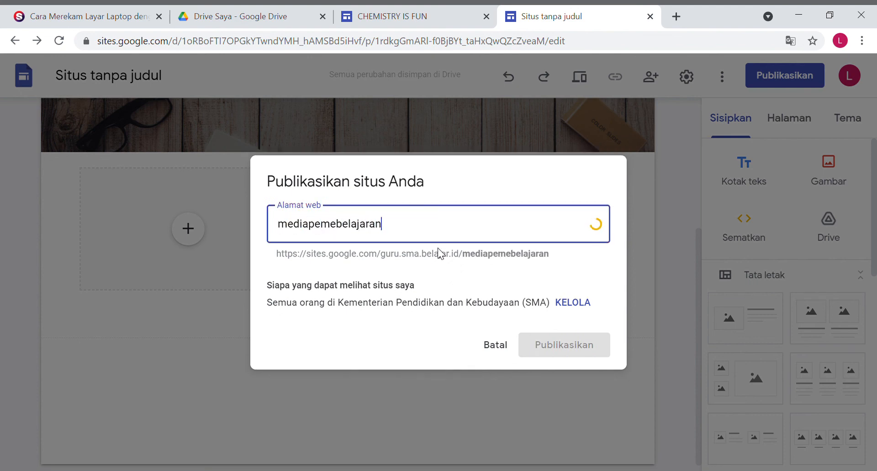
{"action": "type", "text": "-kimia"}
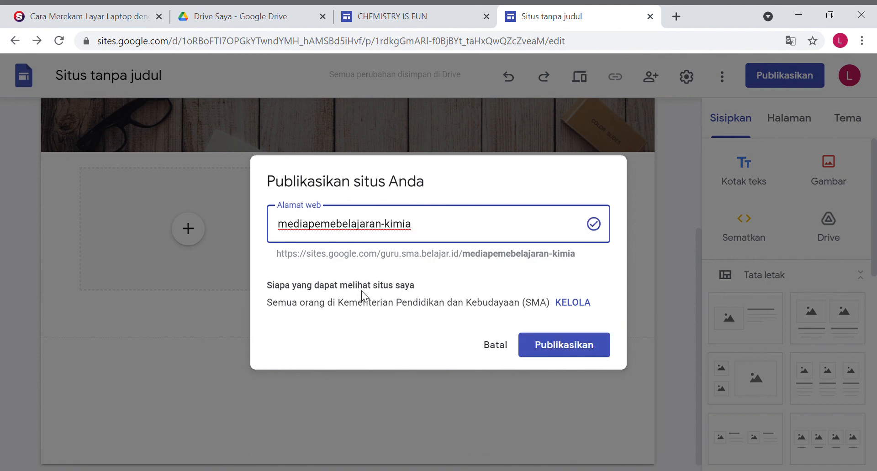
Set the link access of the published site to Publik and save the sharing settings
{"action": "left_click", "coordinate": [573, 303]}
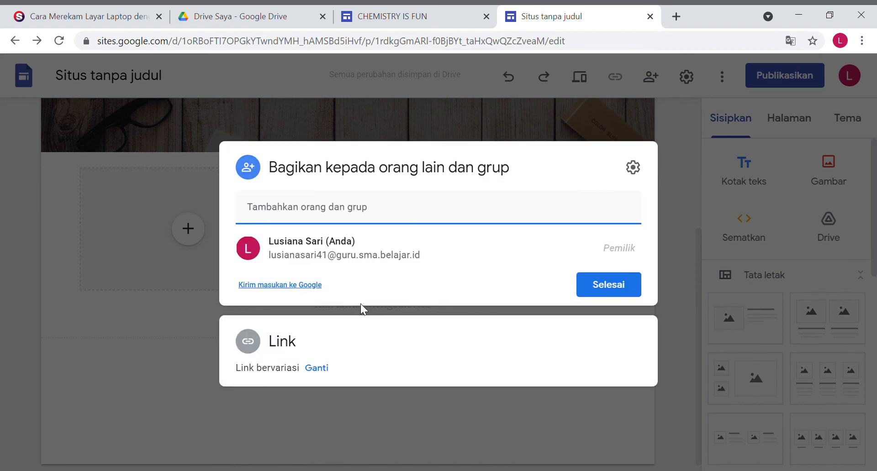
{"action": "left_click", "coordinate": [284, 348]}
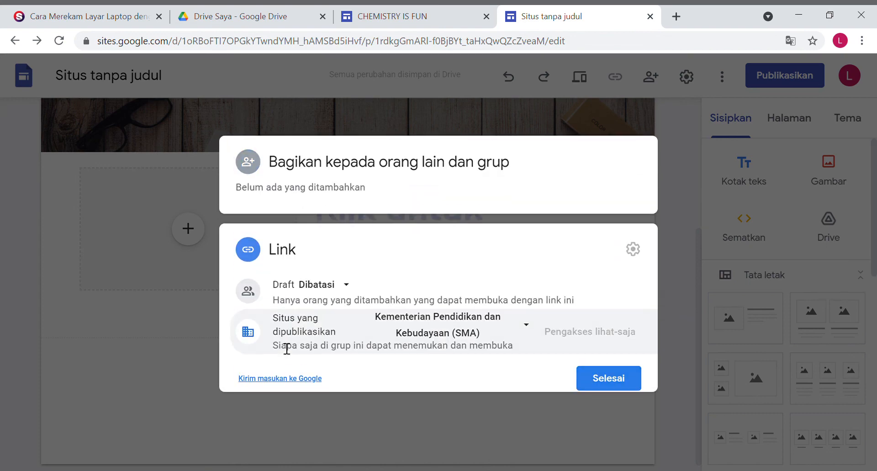
{"action": "left_click", "coordinate": [437, 327]}
{"action": "left_click", "coordinate": [435, 244]}
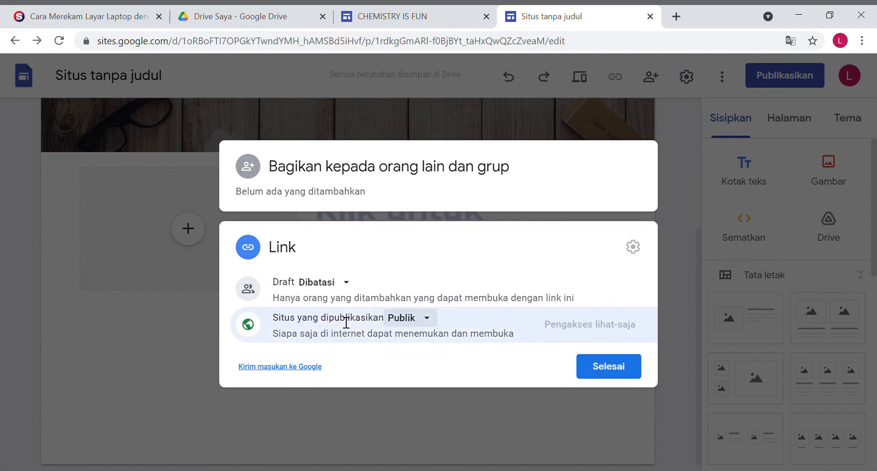
{"action": "left_click", "coordinate": [603, 368]}
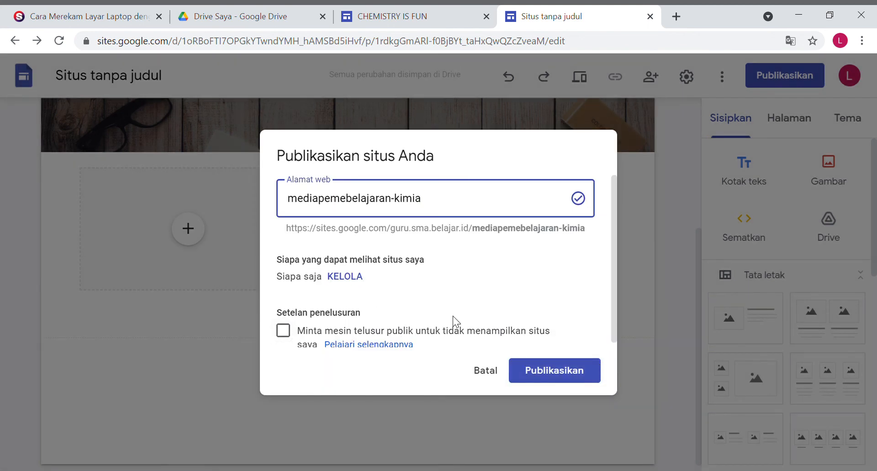
Ask public search engines not to display the site and publish it
{"action": "left_click", "coordinate": [283, 326]}
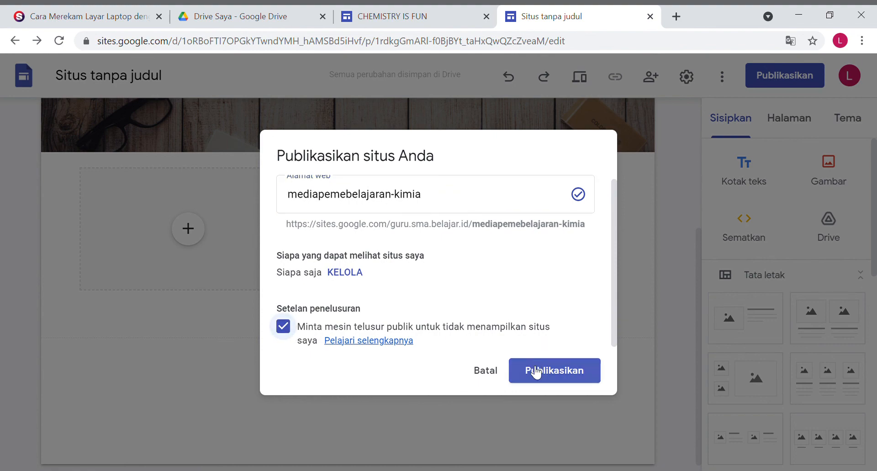
{"action": "left_click", "coordinate": [553, 374]}
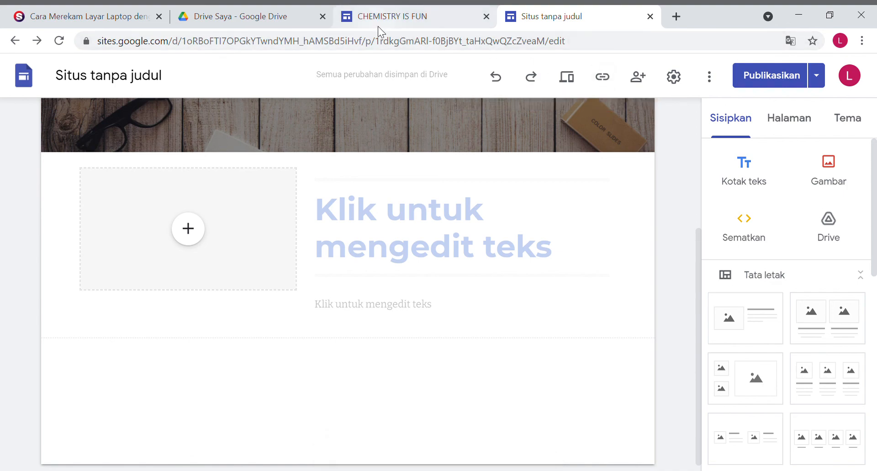
Switch to the CHEMISTRY IS FUN site and copy its published site link
{"action": "left_click", "coordinate": [413, 17]}
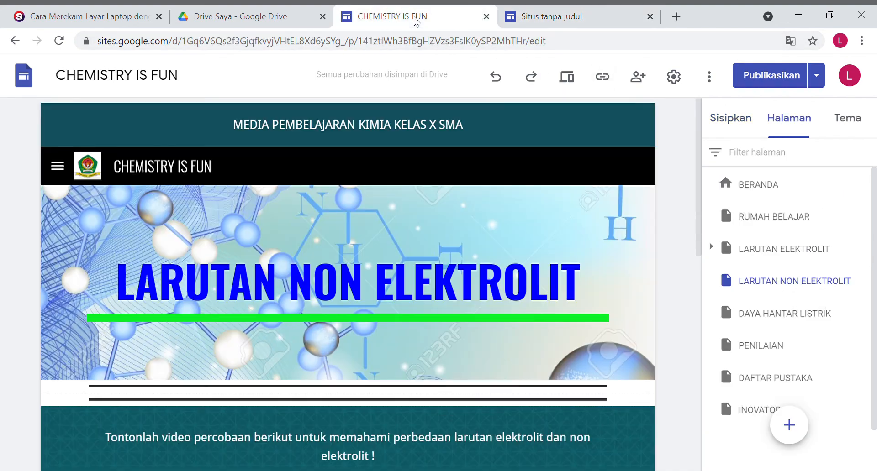
{"action": "left_click", "coordinate": [604, 77]}
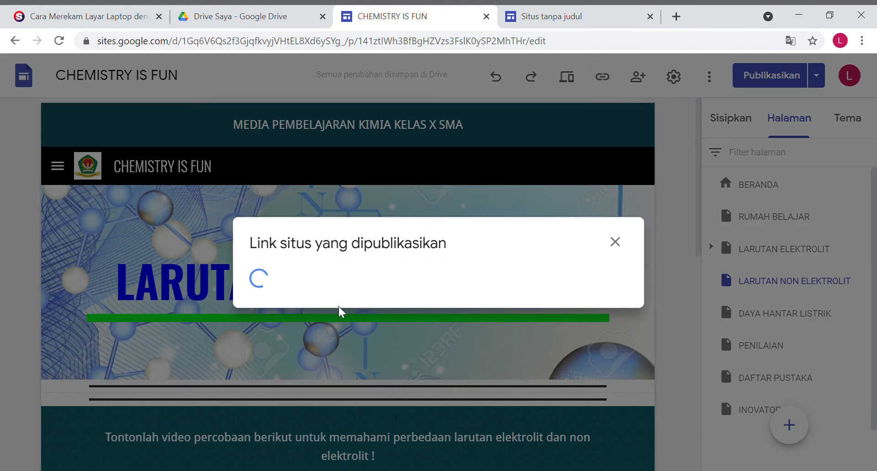
{"action": "left_click", "coordinate": [571, 273]}
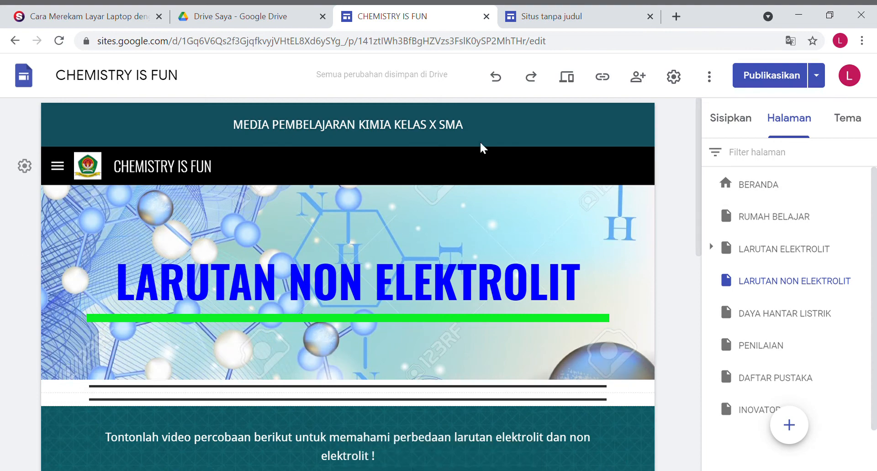
Open the preview of the CHEMISTRY IS FUN site from the LARUTAN NON ELEKTROLIT page
{"action": "left_click", "coordinate": [581, 82]}
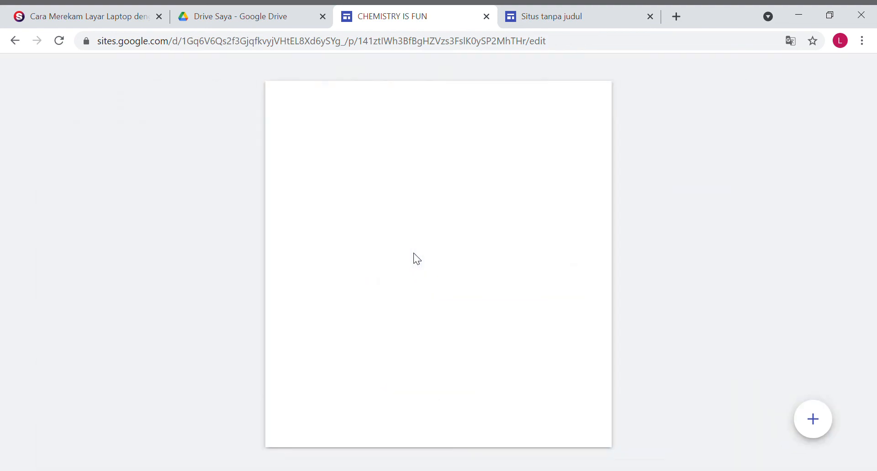